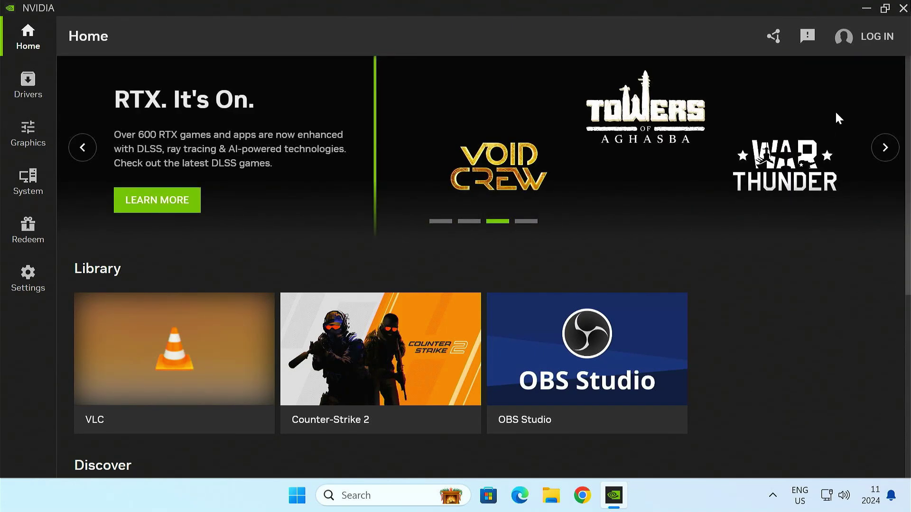
# Close the NVIDIA App window to reveal the Windows desktop
pyautogui.click(904, 9)
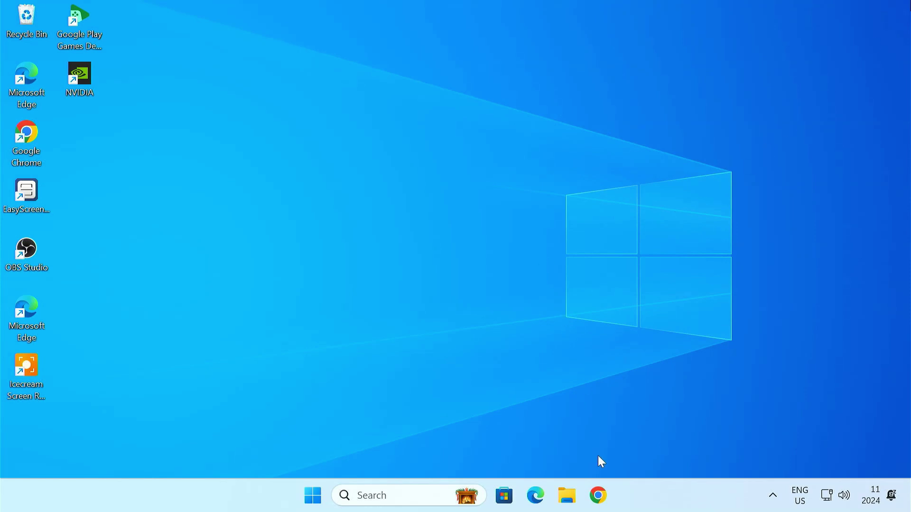
# In Chrome, go to guru3d.com Downloads and open the DDU 18.0.8.8 page
pyautogui.click(598, 495)
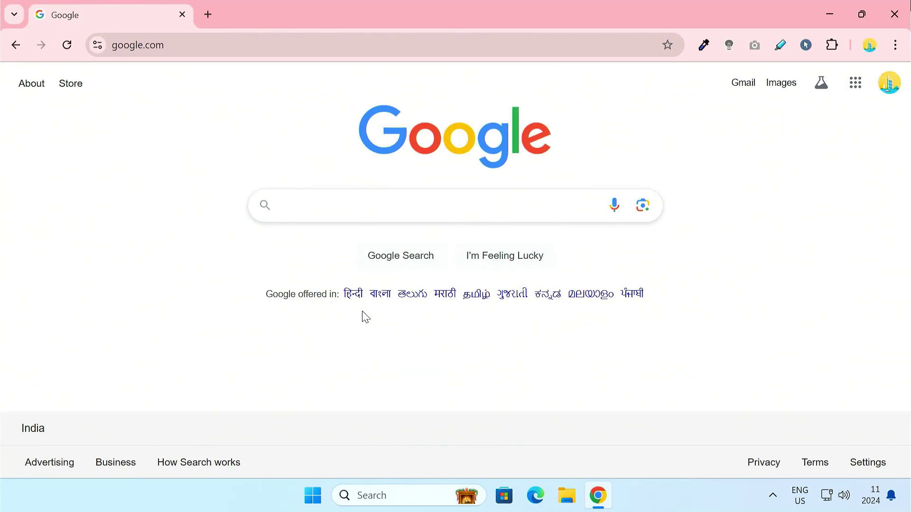
pyautogui.click(194, 46)
pyautogui.press('BackSpace')
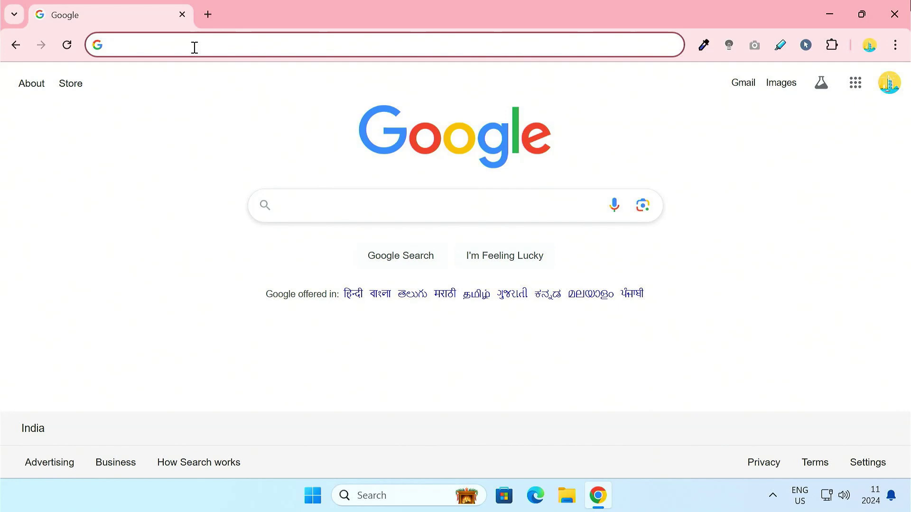
pyautogui.write('guru')
pyautogui.press('Return')
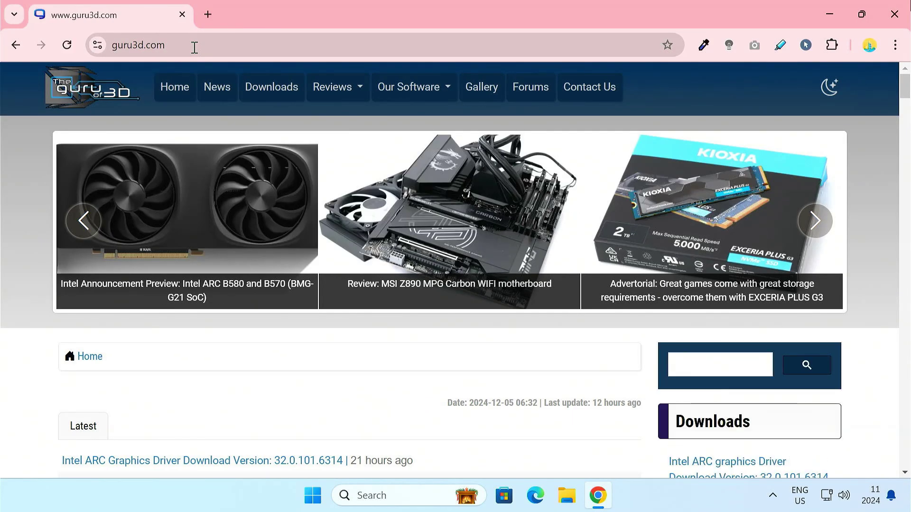
pyautogui.click(294, 102)
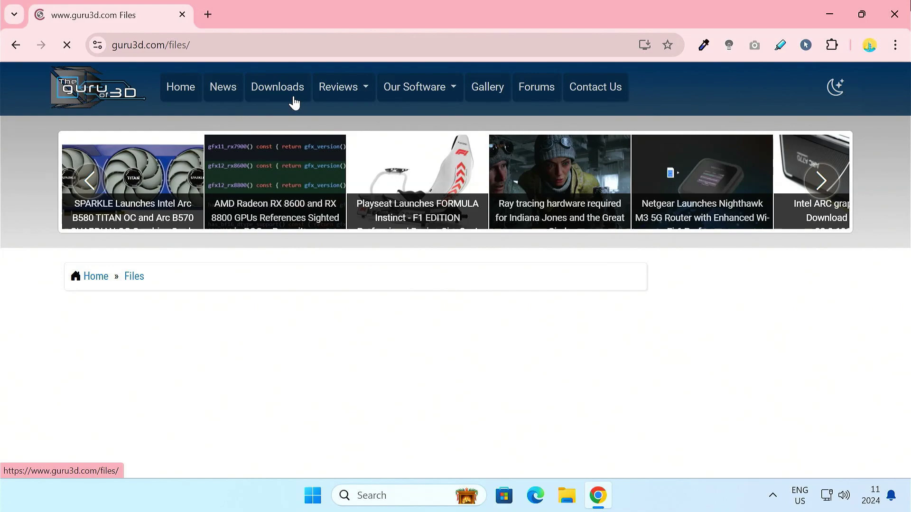
pyautogui.scroll(-7, 615, 416)
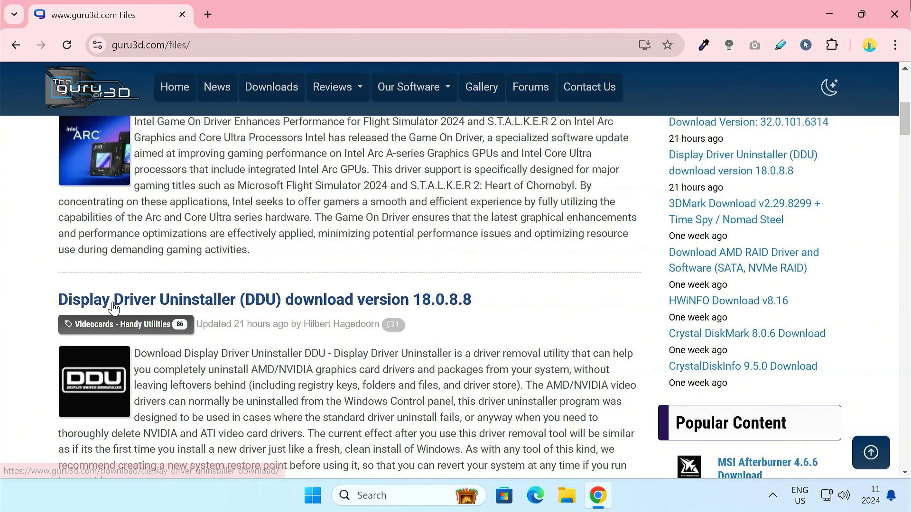
pyautogui.click(296, 309)
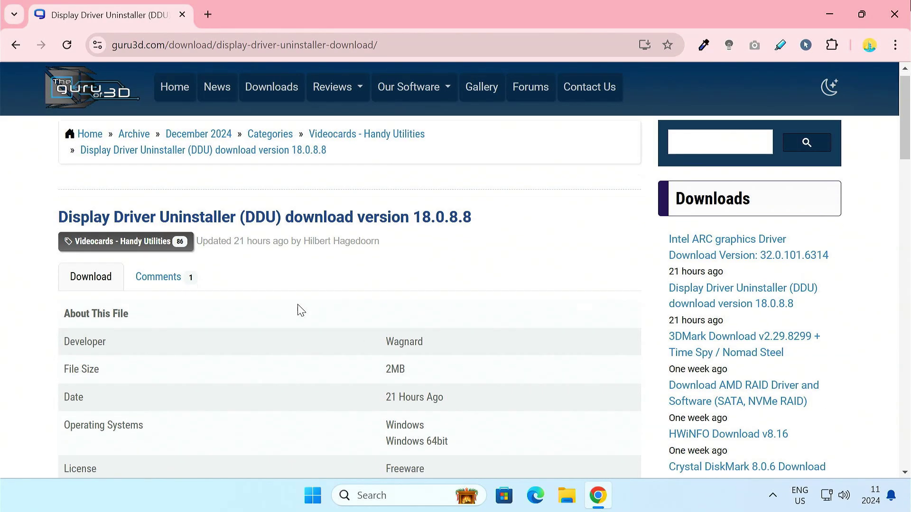
# Download the DDU zip from the USA mirror and save it to Downloads
pyautogui.scroll(-5, 298, 309)
pyautogui.click(568, 318)
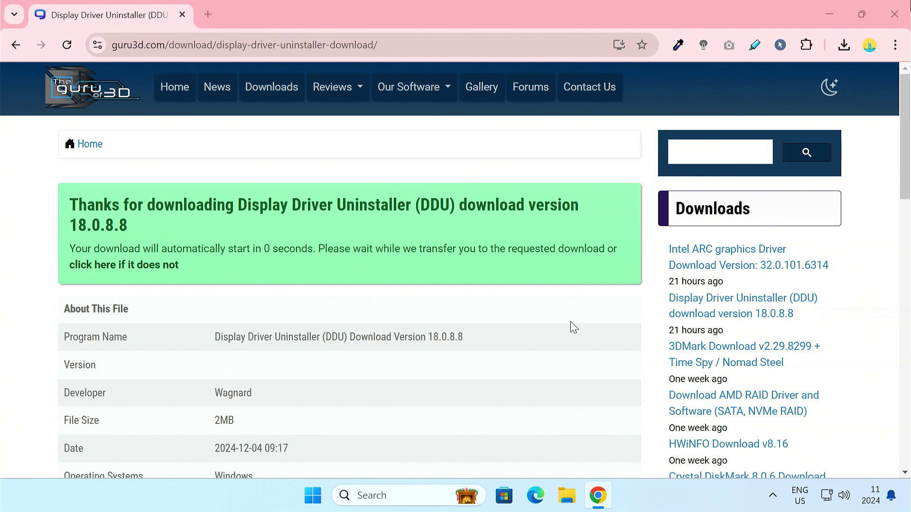
pyautogui.click(67, 190)
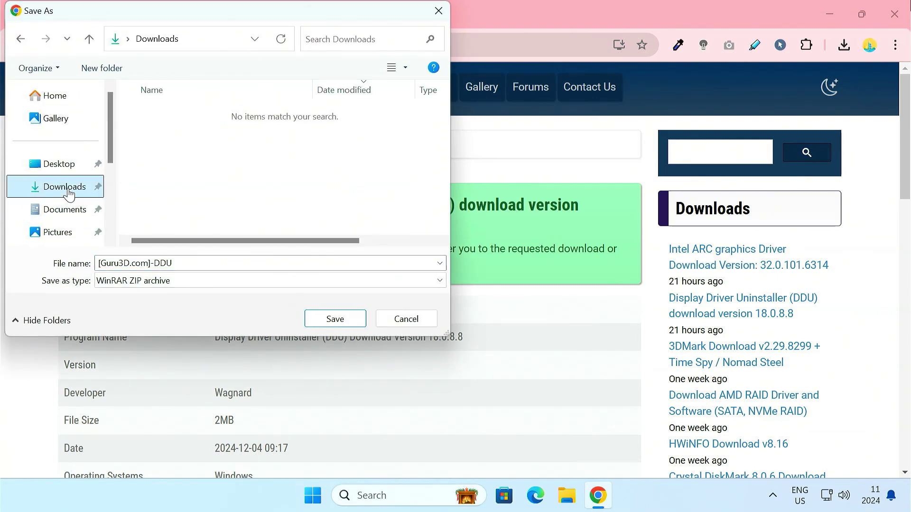
pyautogui.click(315, 317)
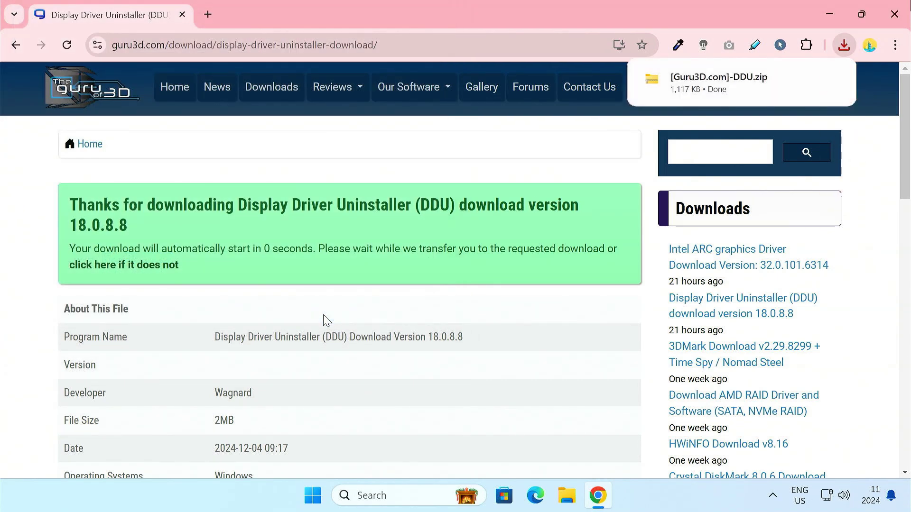
# Show the downloaded [Guru3D.com]-DDU.zip in Downloads and extract it into its own folder
pyautogui.click(806, 78)
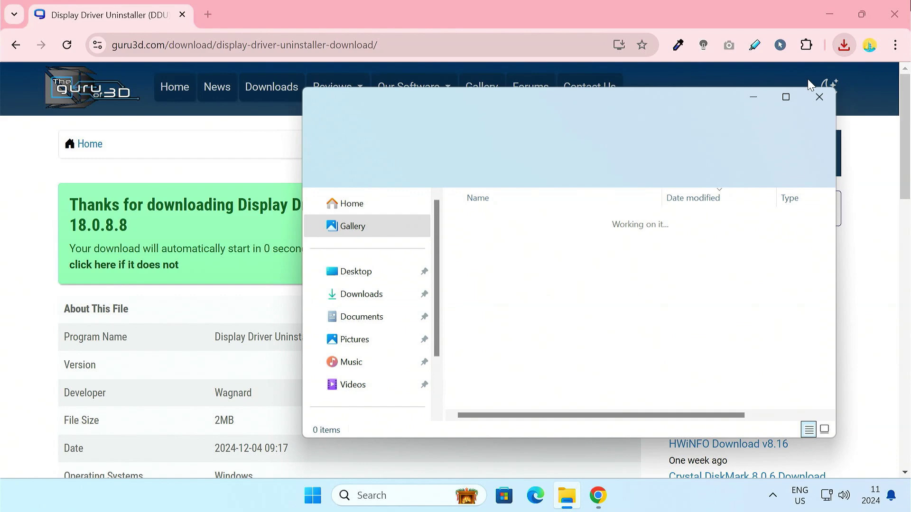
pyautogui.click(835, 7)
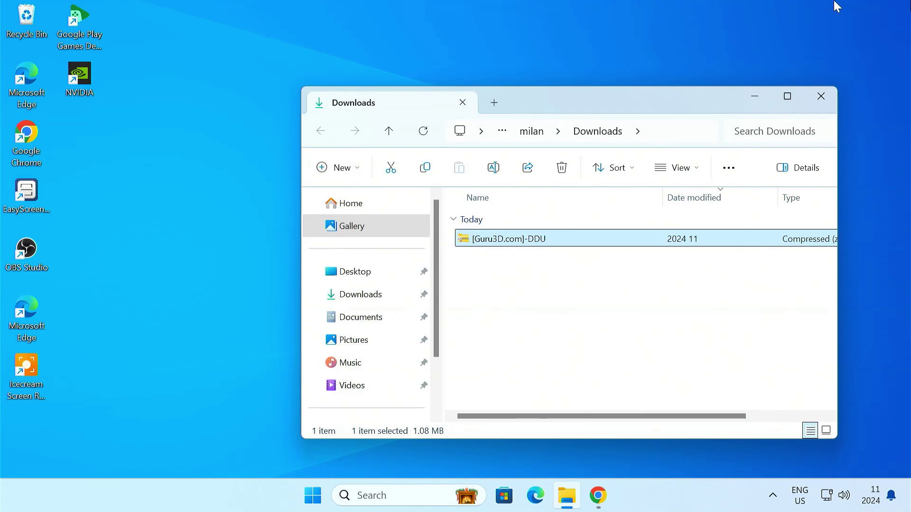
pyautogui.rightClick(532, 243)
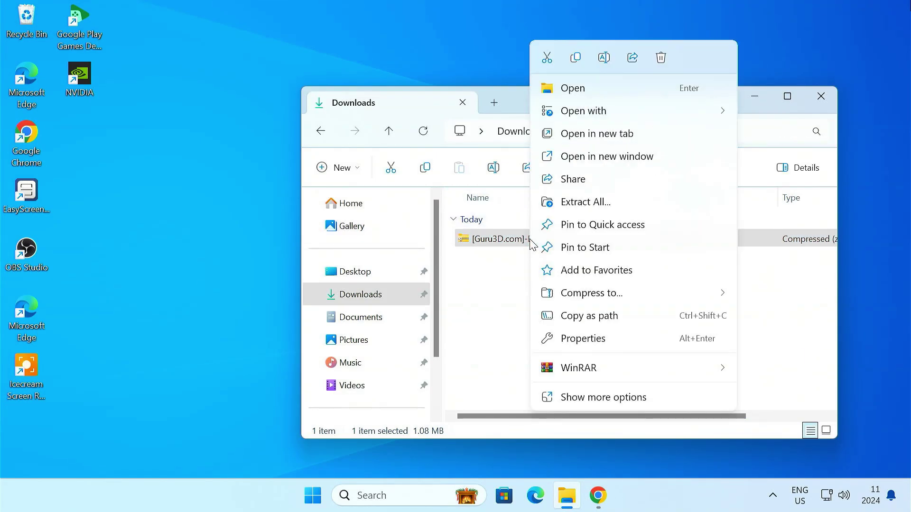
pyautogui.moveTo(636, 372)
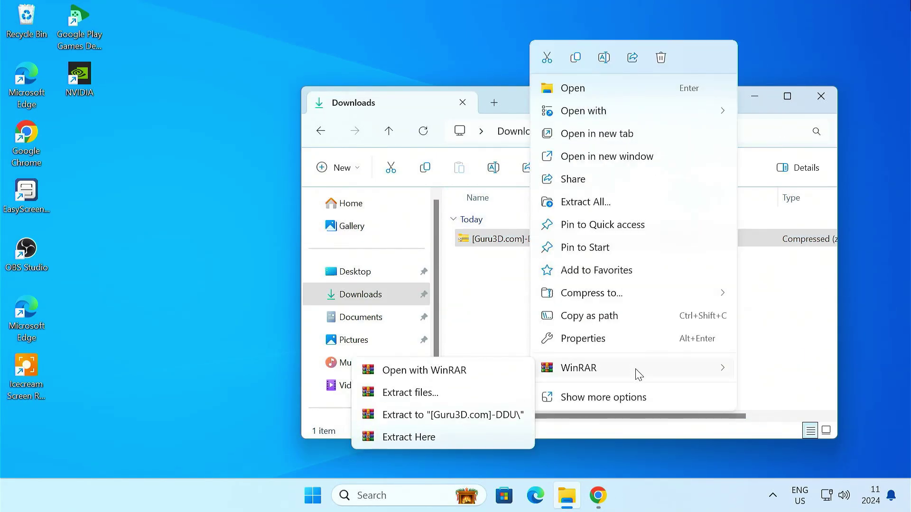
pyautogui.click(498, 411)
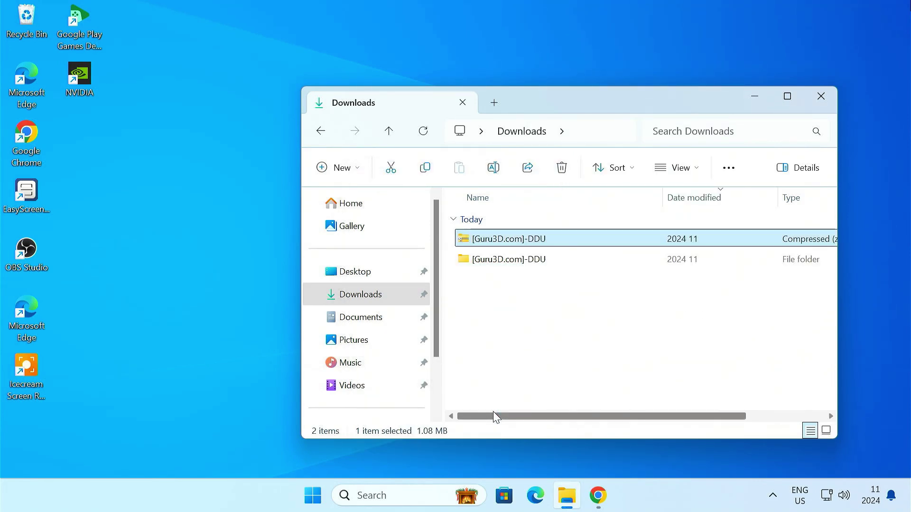
# In the extracted folder, extract the DDU v18.0.8.8 archive into its own folder
pyautogui.doubleClick(542, 261)
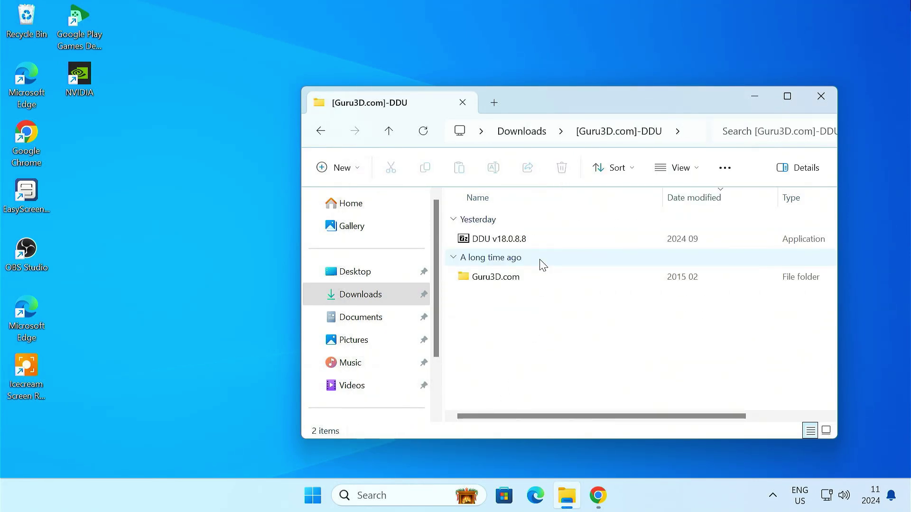
pyautogui.rightClick(537, 241)
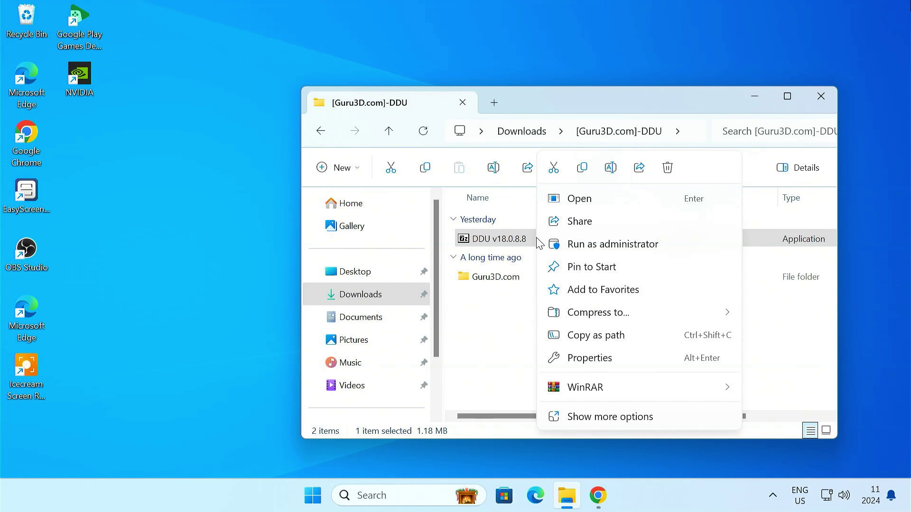
pyautogui.moveTo(619, 394)
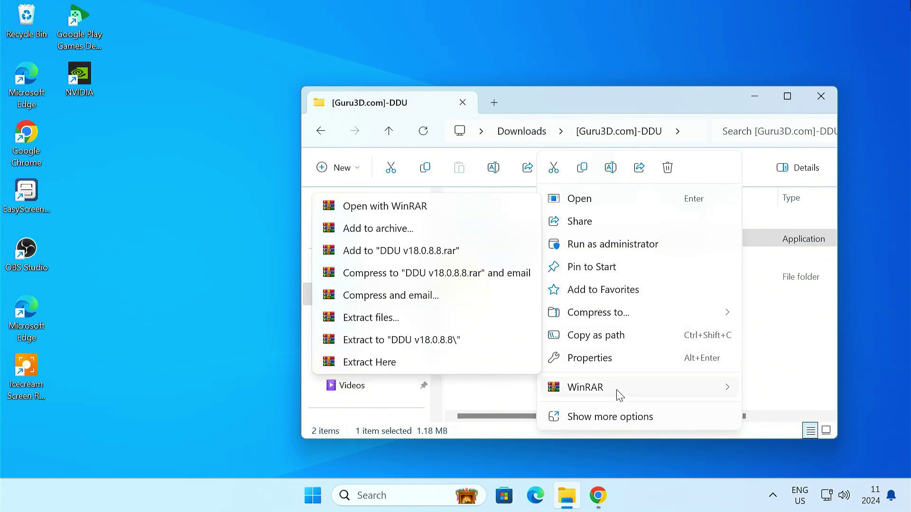
pyautogui.click(457, 341)
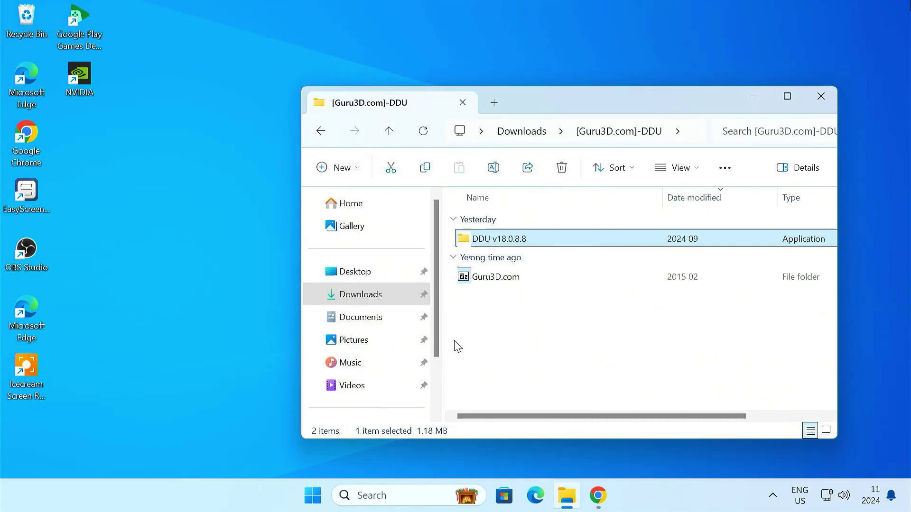
# Check the DDU v18.0.8.8 files, move the folder onto the desktop, and close Explorer
pyautogui.doubleClick(518, 241)
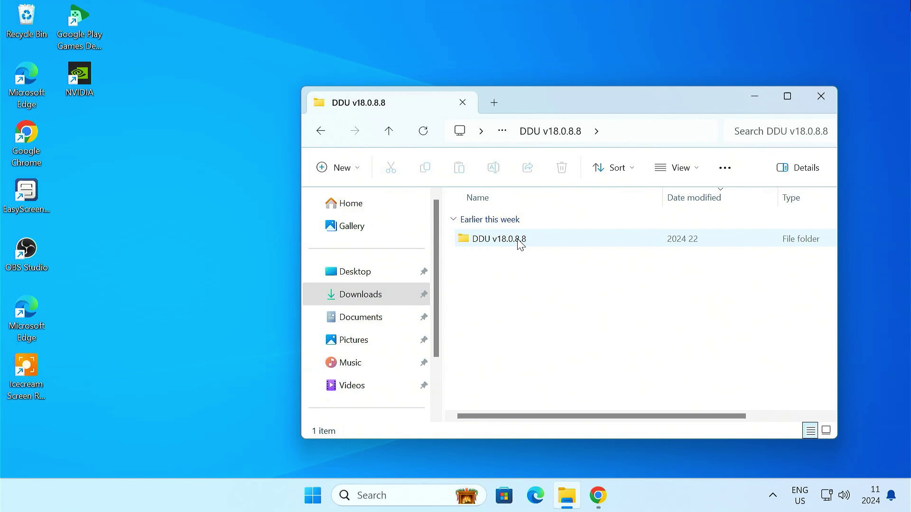
pyautogui.doubleClick(521, 242)
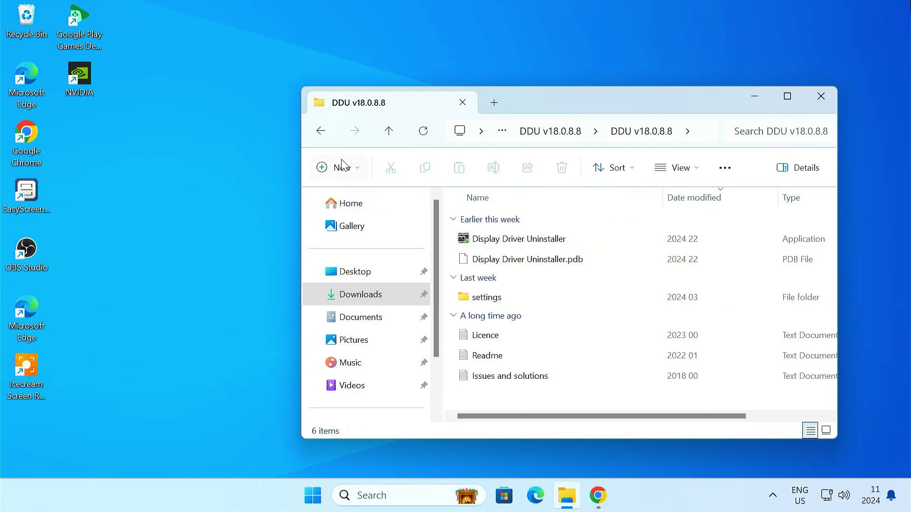
pyautogui.click(321, 132)
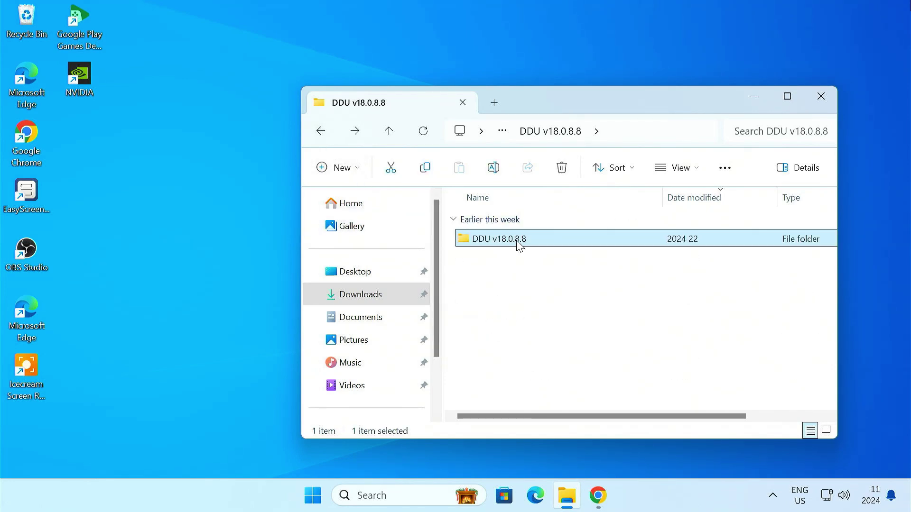
pyautogui.moveTo(520, 242); pyautogui.dragTo(115, 187)
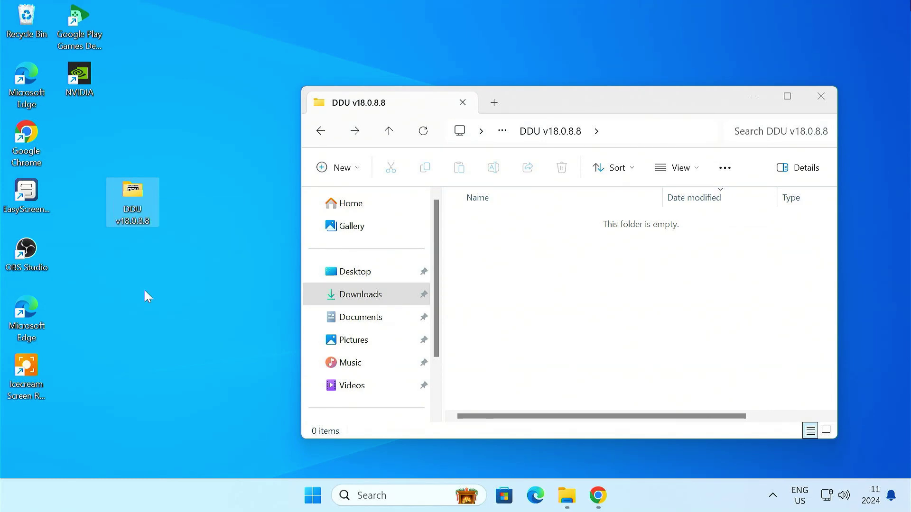
pyautogui.click(819, 96)
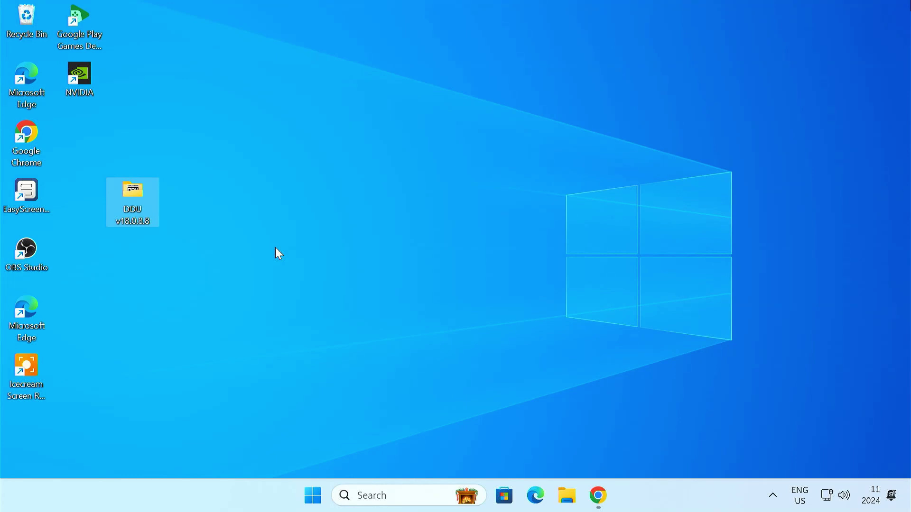
# Shift-restart from the Start menu power options to boot into recovery
pyautogui.click(316, 504)
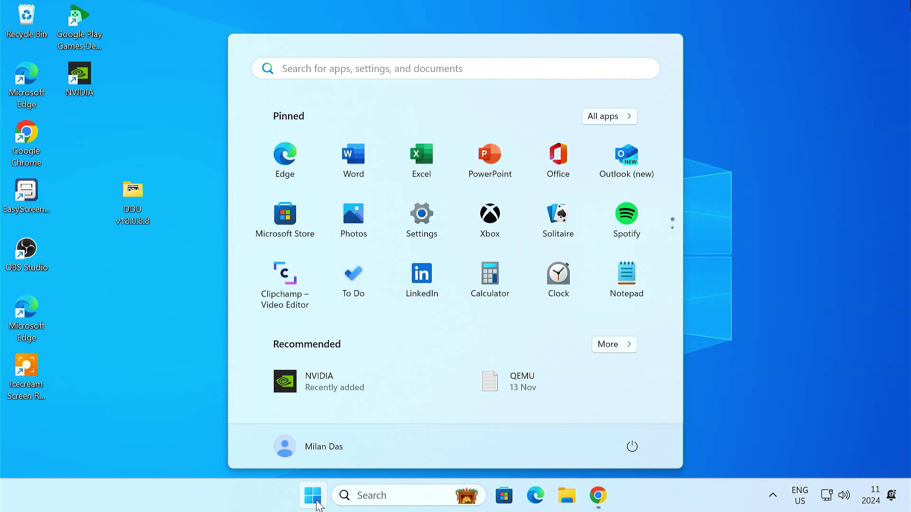
pyautogui.click(633, 447)
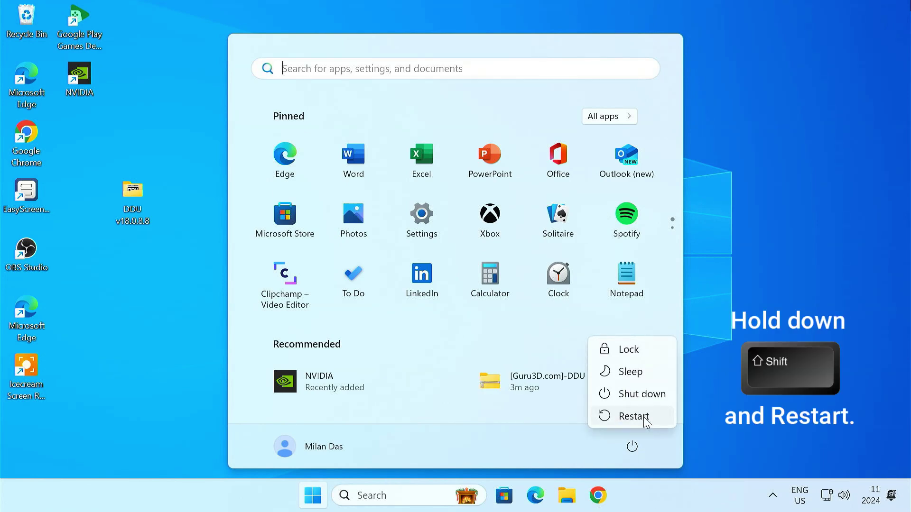
pyautogui.keyDown('shift'); pyautogui.click(644, 417); pyautogui.keyUp('shift')
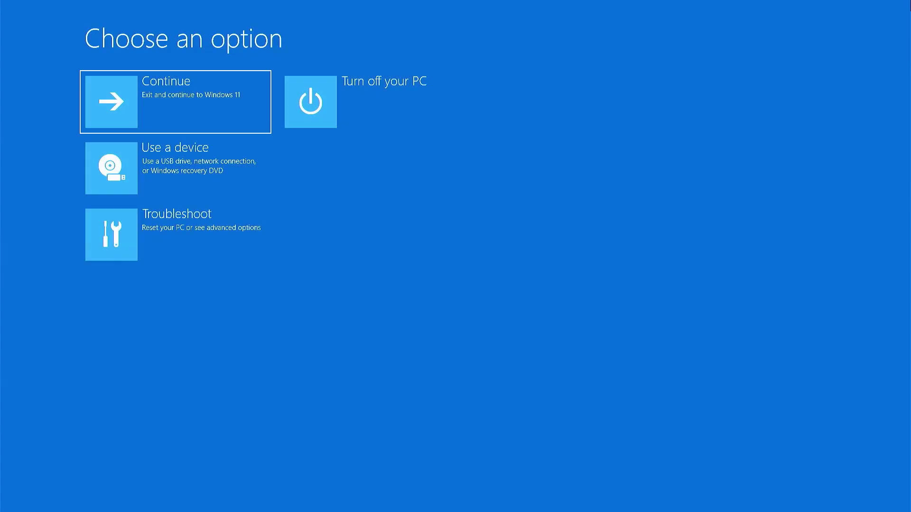
# Go to Troubleshoot > Advanced options > Startup Settings using the keyboard
pyautogui.press('Down')
pyautogui.press('Down')
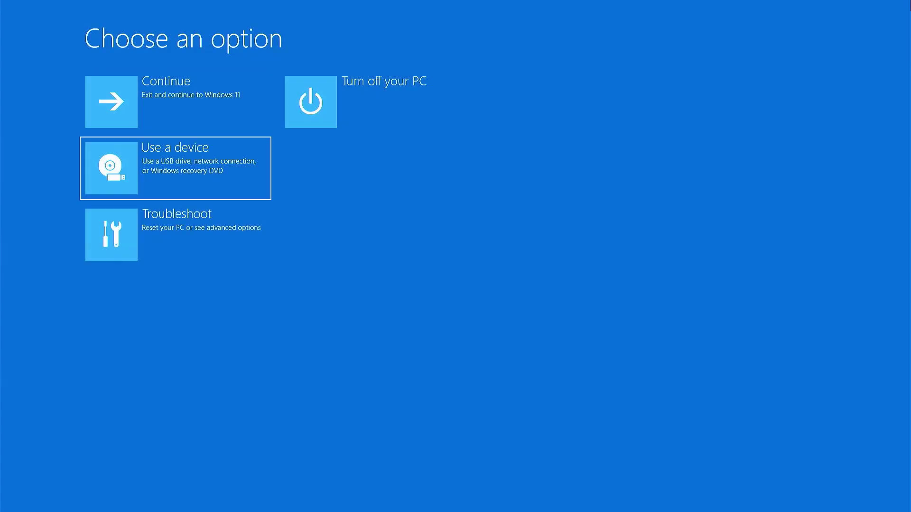
pyautogui.press('Return')
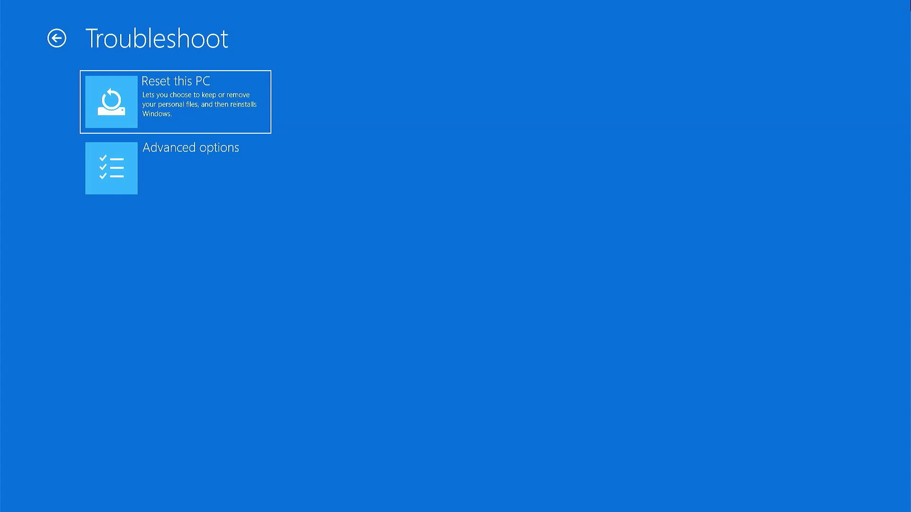
pyautogui.press('Down')
pyautogui.press('Return')
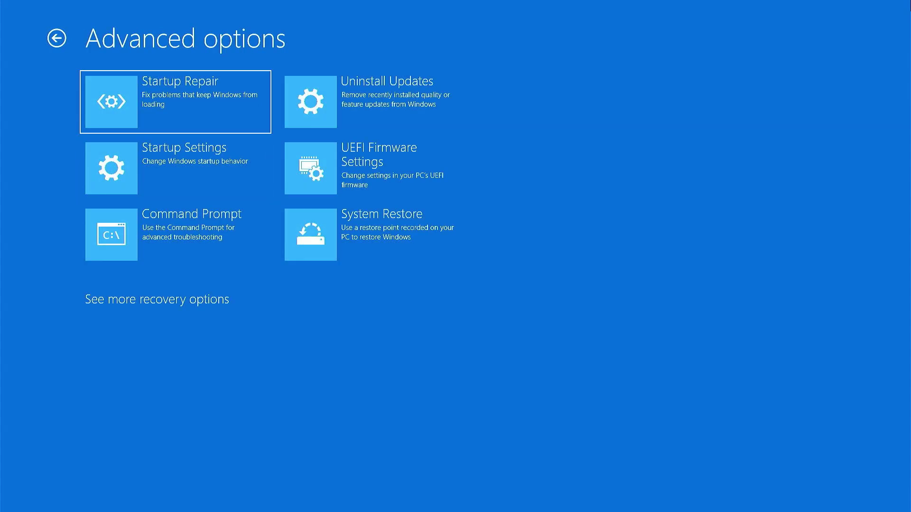
pyautogui.press('Down')
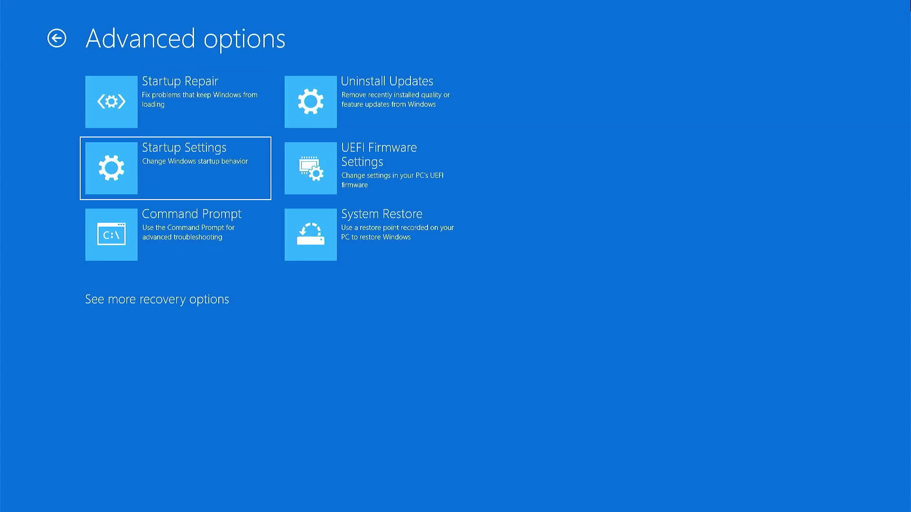
pyautogui.press('Return')
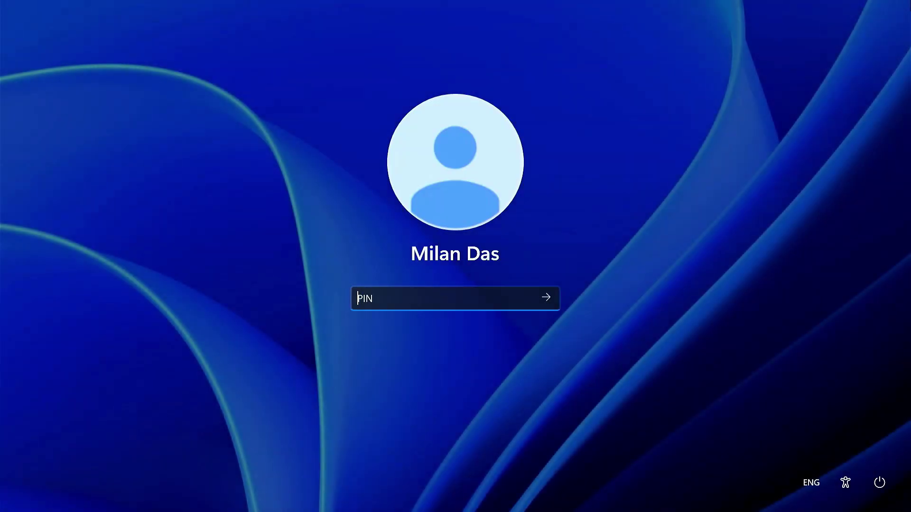
# Sign in with the PIN and launch Display Driver Uninstaller.exe from the DDU v18.0.8.8 folder
pyautogui.write('********')
pyautogui.press('Return')
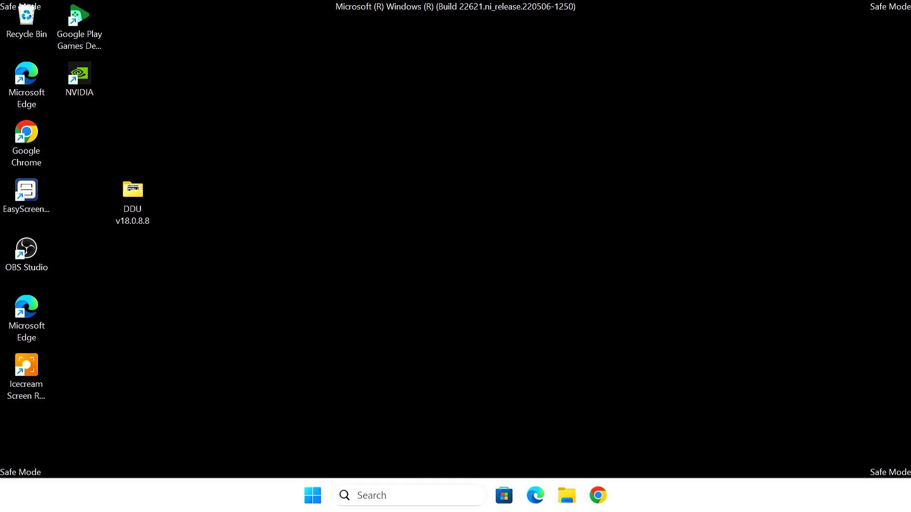
pyautogui.doubleClick(138, 209)
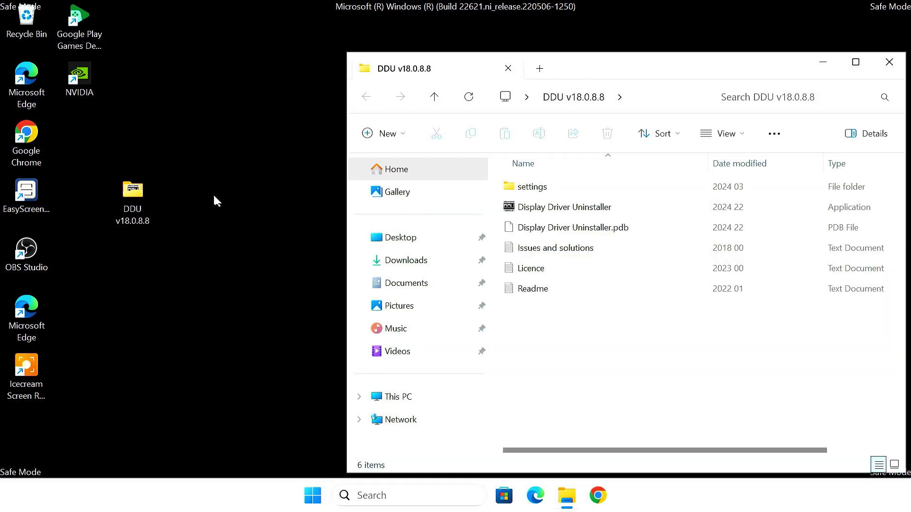
pyautogui.moveTo(568, 66); pyautogui.dragTo(482, 49)
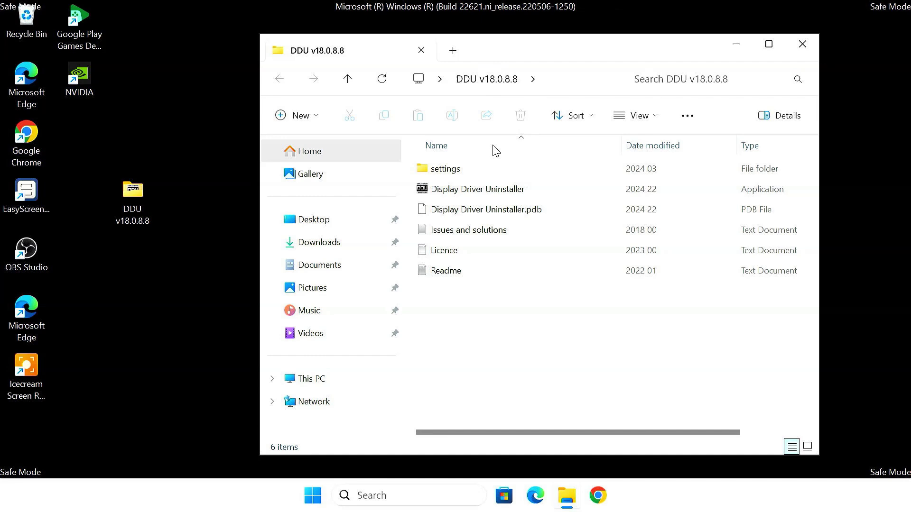
pyautogui.doubleClick(520, 191)
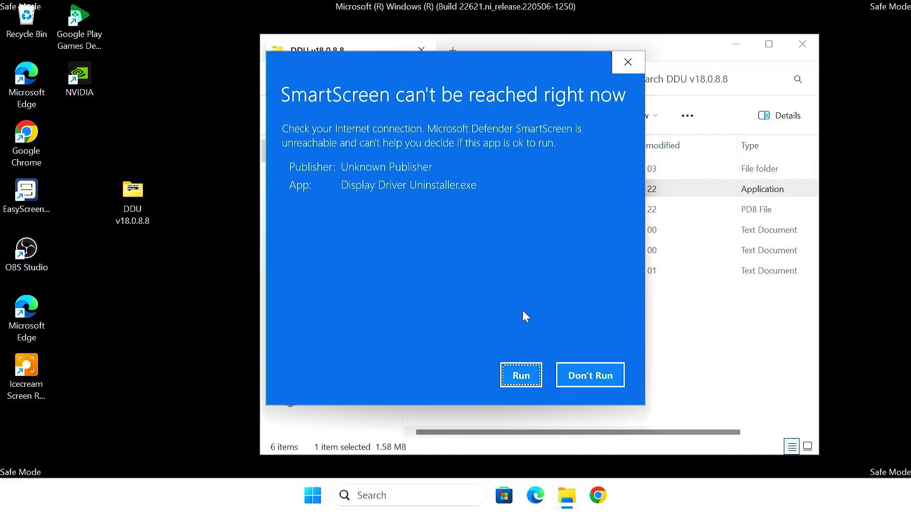
# Run DDU past SmartScreen, dismiss the notice, and close the Options window
pyautogui.click(522, 375)
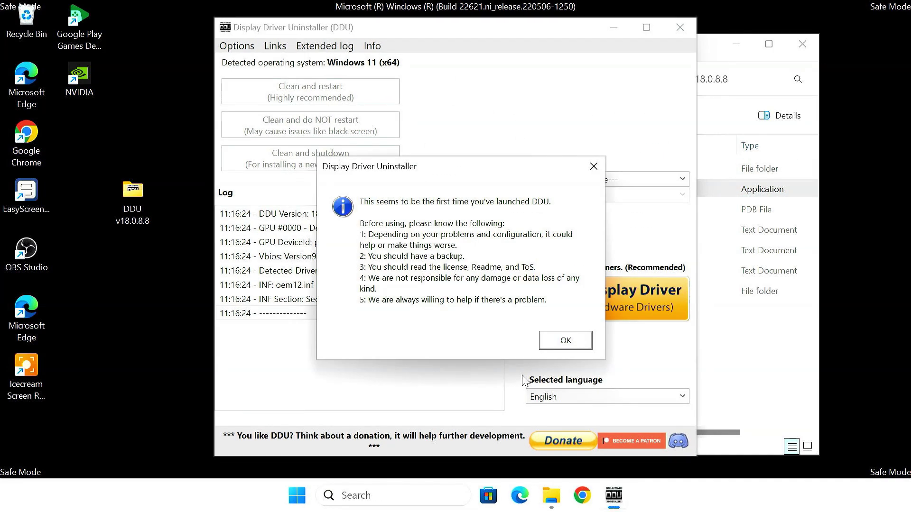
pyautogui.click(574, 341)
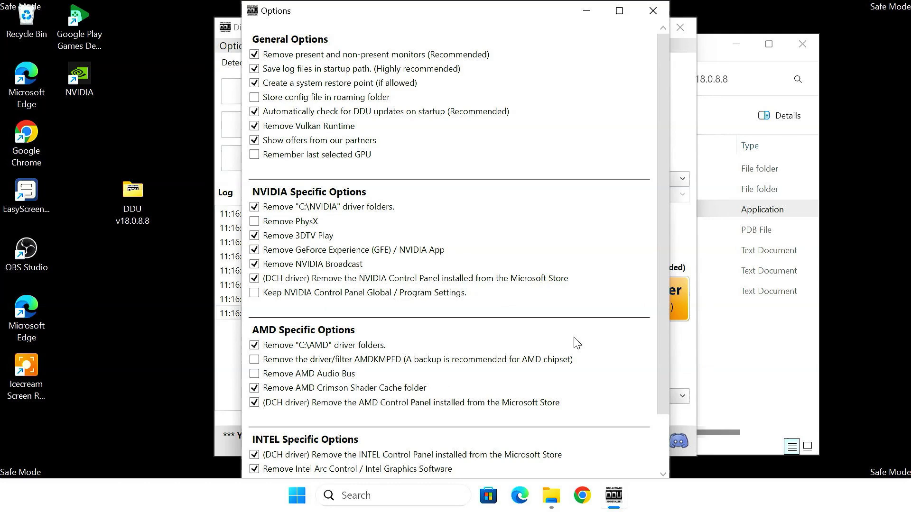
pyautogui.click(658, 12)
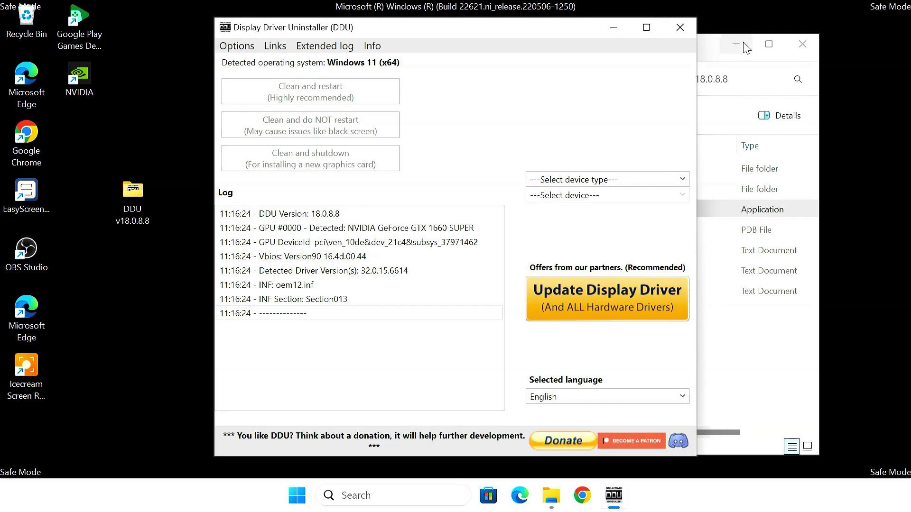
pyautogui.click(743, 44)
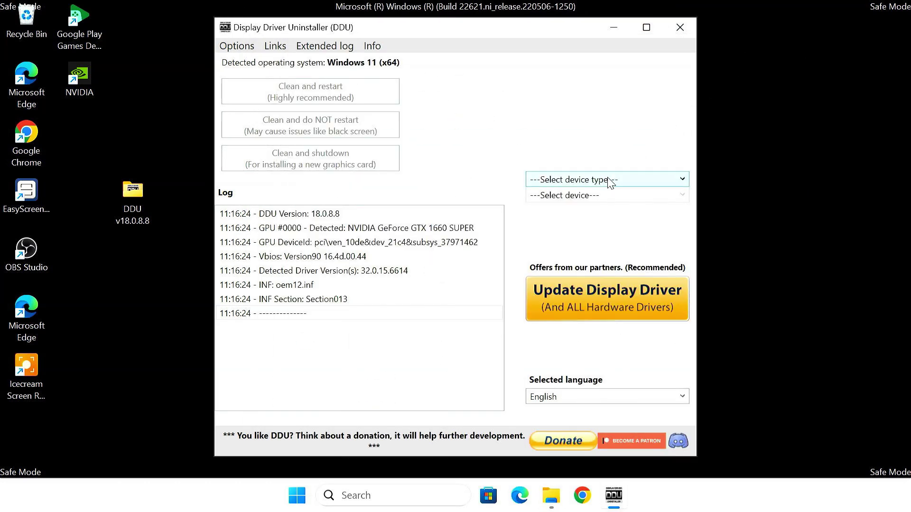
# Set the device type to GPU and the vendor to NVIDIA
pyautogui.click(609, 180)
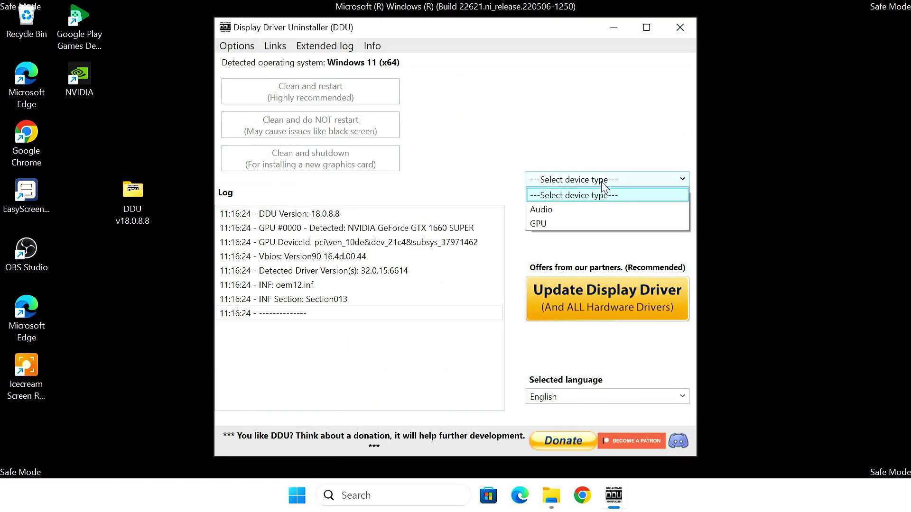
pyautogui.click(589, 225)
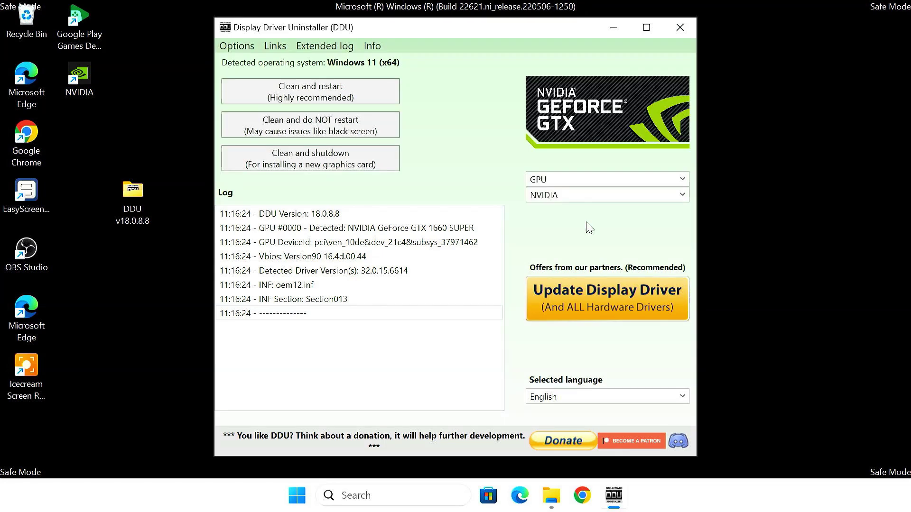
pyautogui.click(578, 198)
pyautogui.click(578, 198)
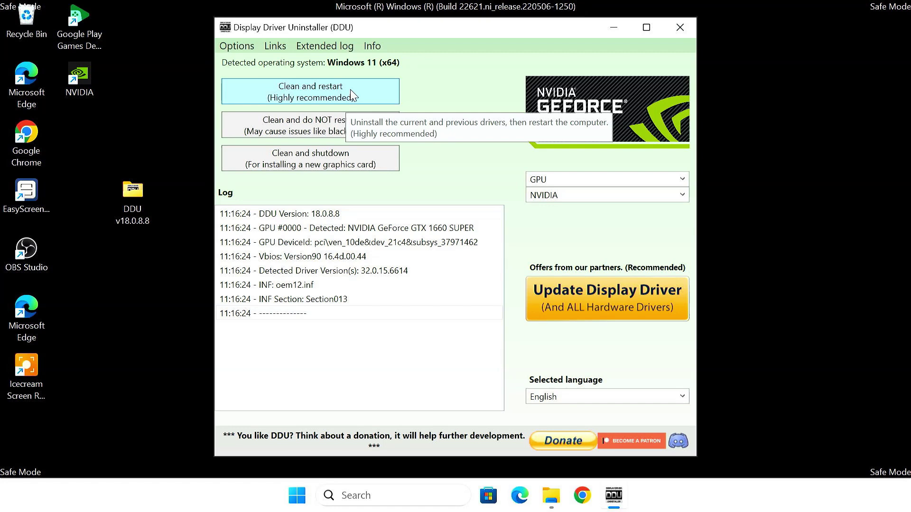
# Run 'Clean and restart (Highly recommended)' to remove the NVIDIA driver
pyautogui.click(352, 95)
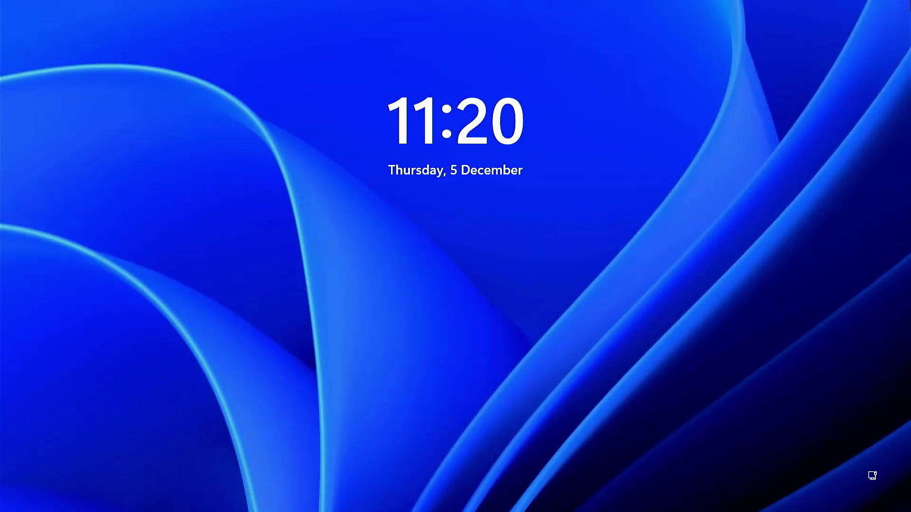
# Dismiss the lock screen and sign in with the PIN
pyautogui.press('Return')
pyautogui.write('********')
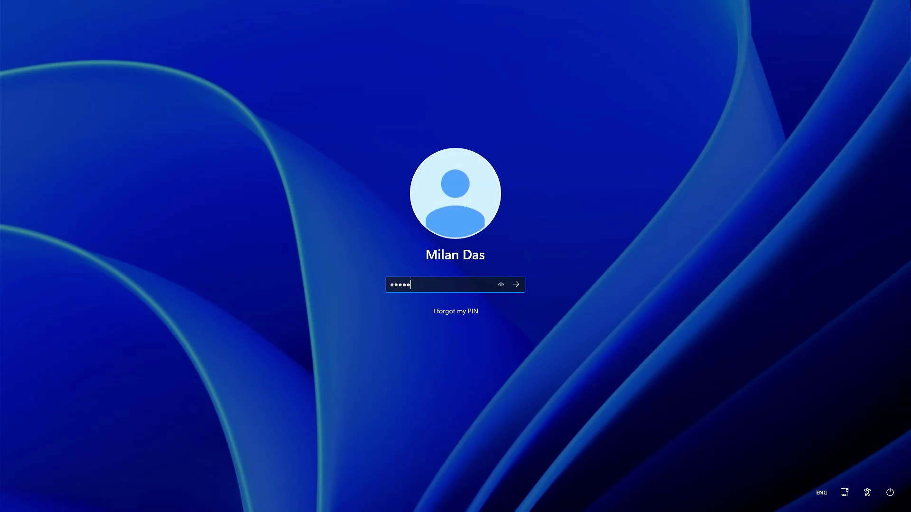
pyautogui.press('Return')
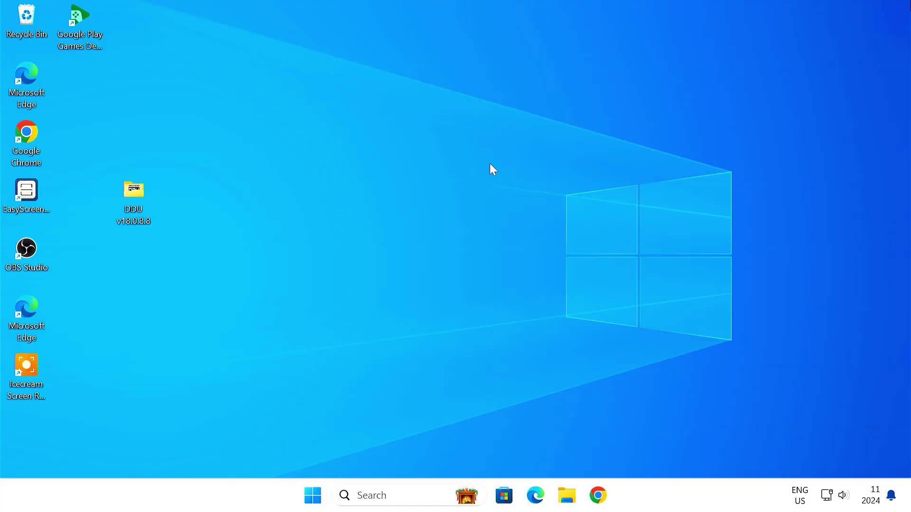
# Search Chrome for nvidia graphics driver and open NVIDIA's official driver download page
pyautogui.click(599, 501)
pyautogui.write('n')
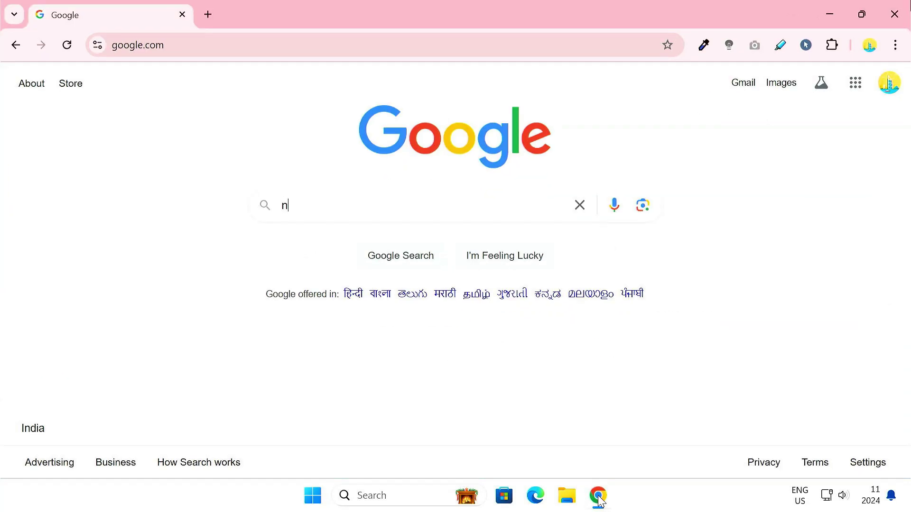
pyautogui.write('vidi')
pyautogui.press('Down')
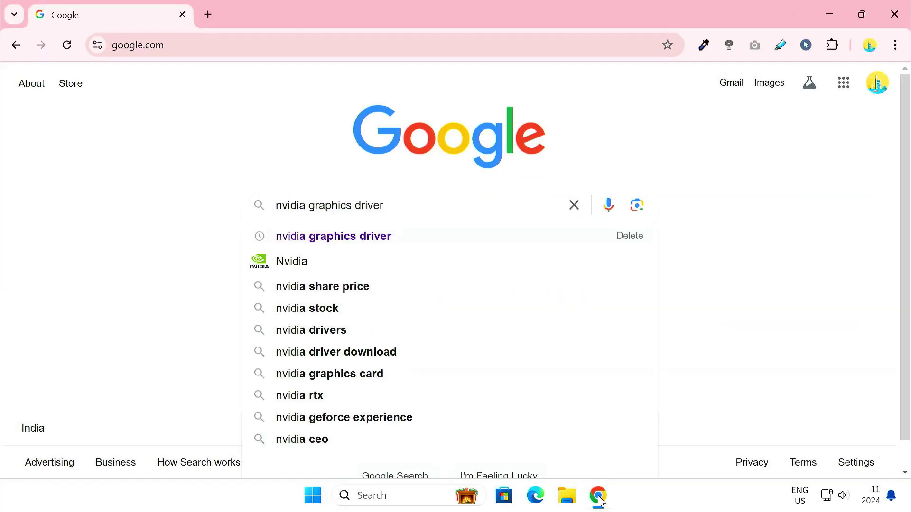
pyautogui.press('Return')
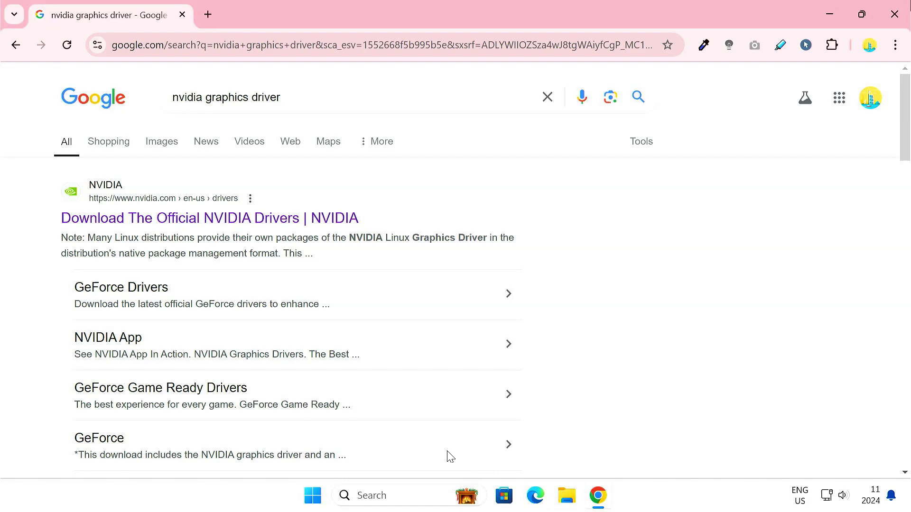
pyautogui.click(328, 222)
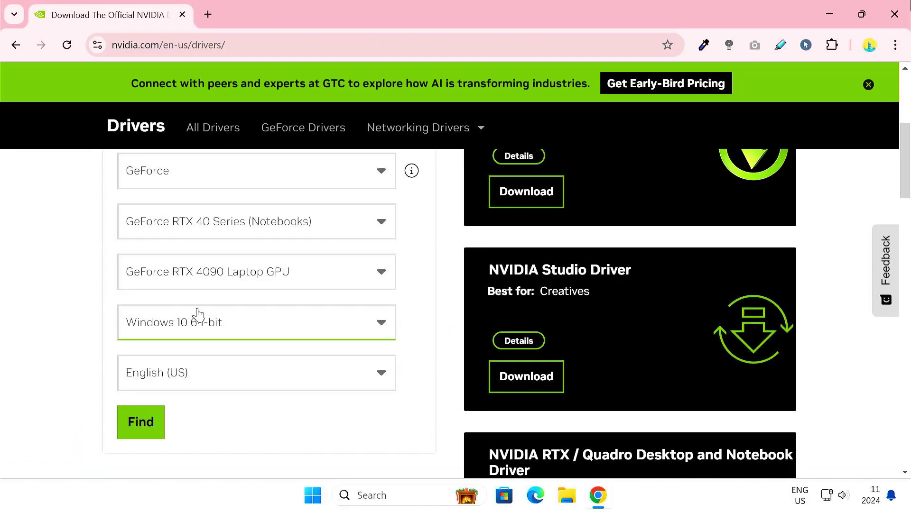
# Find drivers for GeForce 16 Series, GeForce GTX 1660 SUPER, Windows 11
pyautogui.click(315, 228)
pyautogui.scroll(-3, 338, 328)
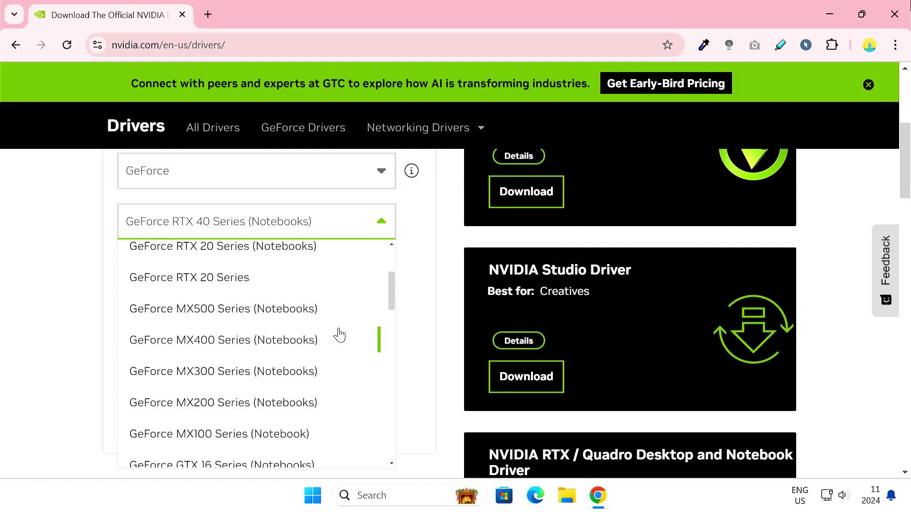
pyautogui.scroll(-5, 340, 335)
pyautogui.scroll(3, 338, 335)
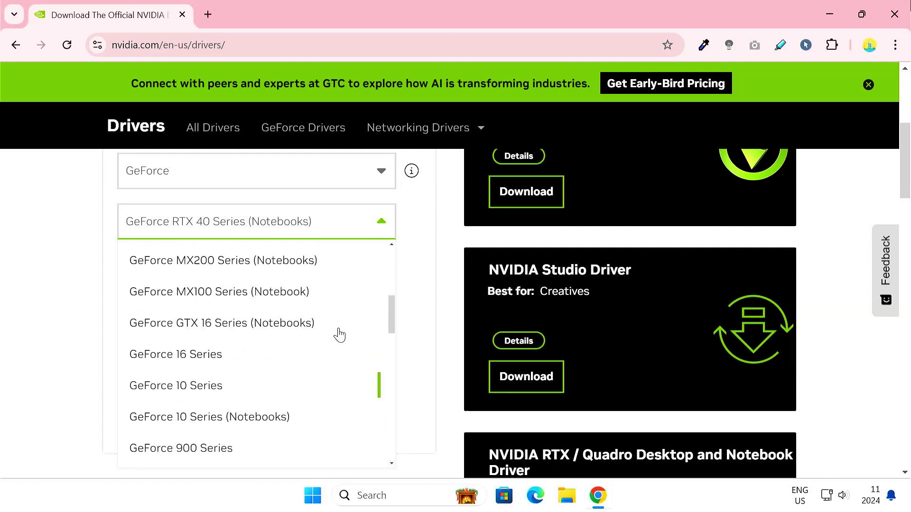
pyautogui.click(205, 357)
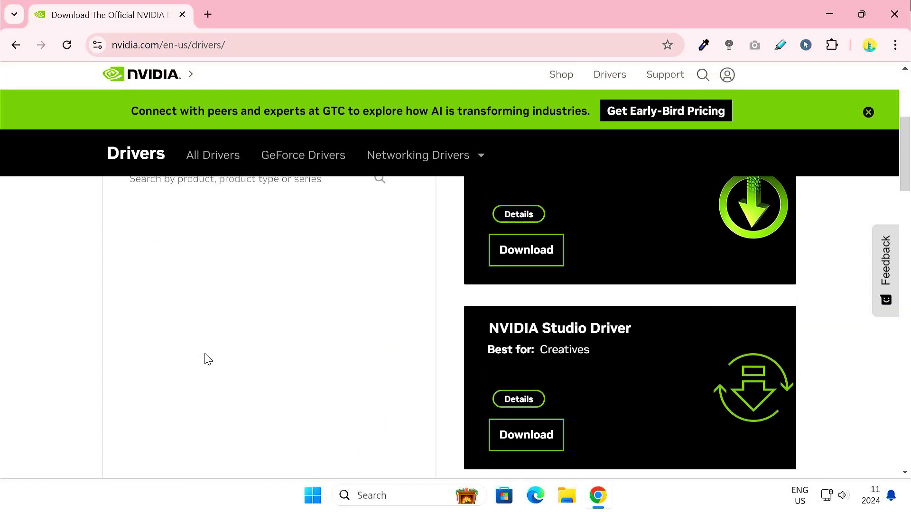
pyautogui.click(202, 343)
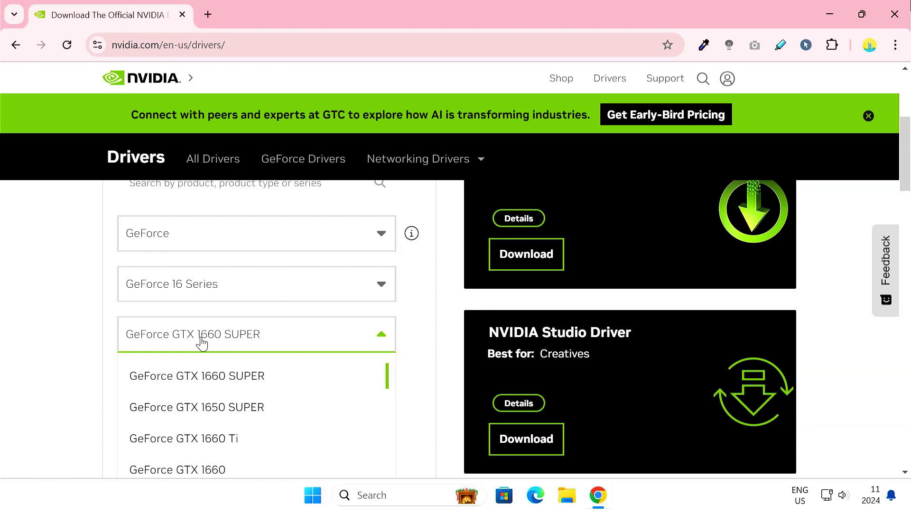
pyautogui.click(225, 385)
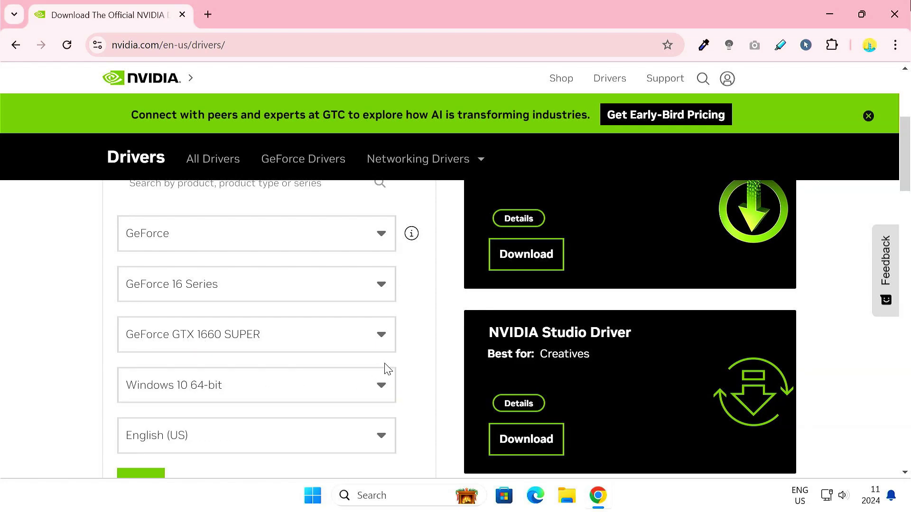
pyautogui.scroll(-1, 332, 342)
pyautogui.click(281, 295)
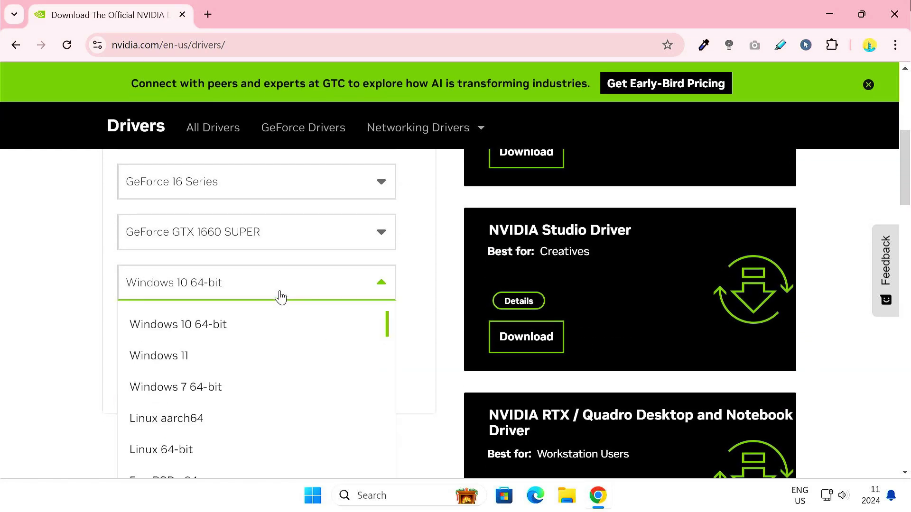
pyautogui.click(194, 357)
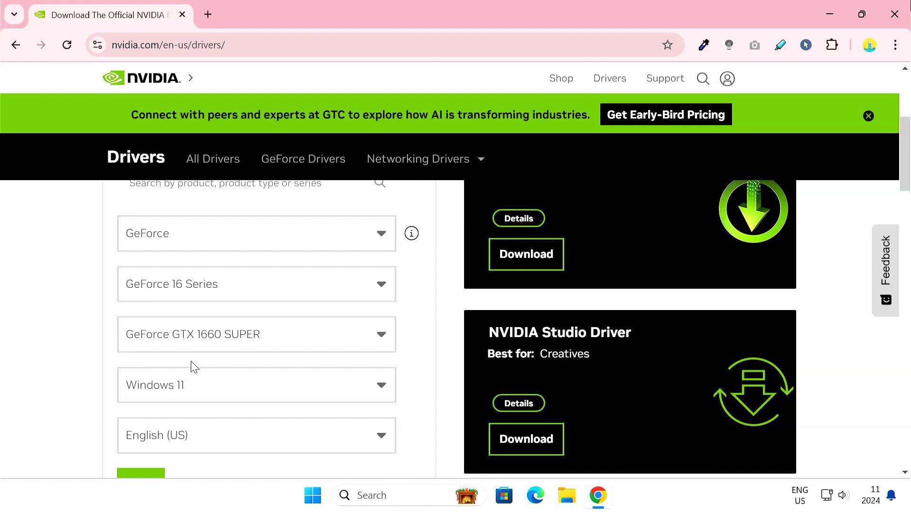
pyautogui.scroll(-2, 188, 377)
pyautogui.click(129, 397)
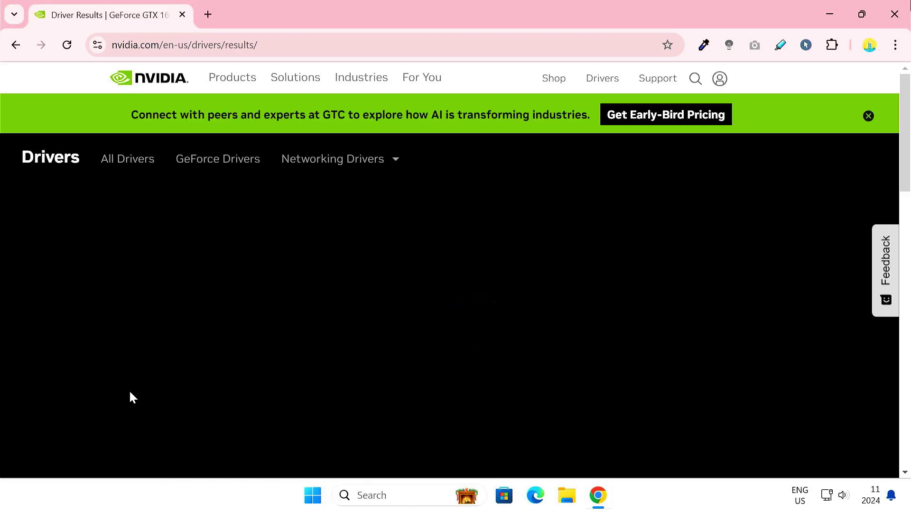
# Download Game Ready Driver 566.14, save it to Downloads, and show it in its folder
pyautogui.scroll(-4, 404, 394)
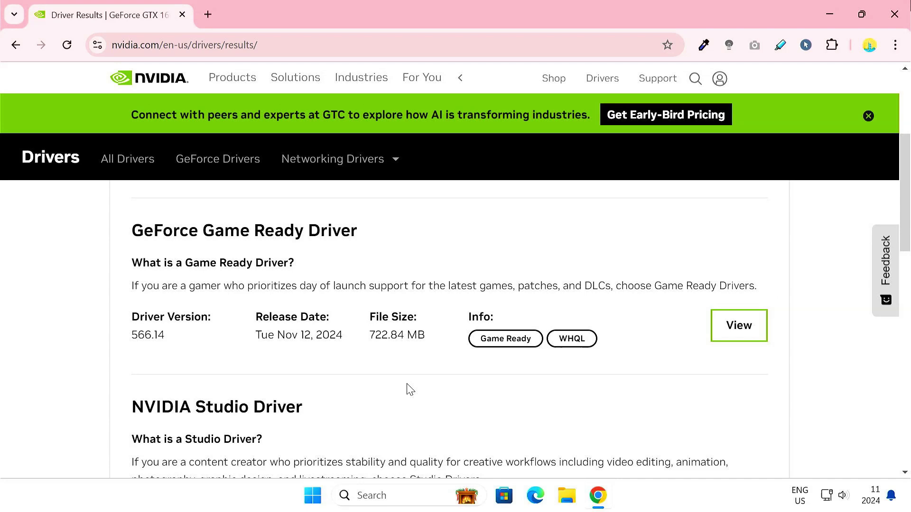
pyautogui.click(733, 336)
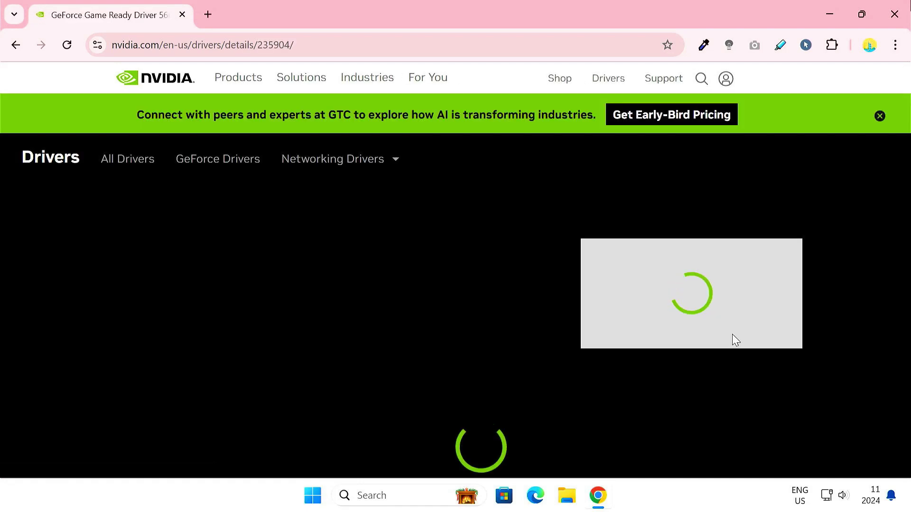
pyautogui.scroll(-5, 733, 337)
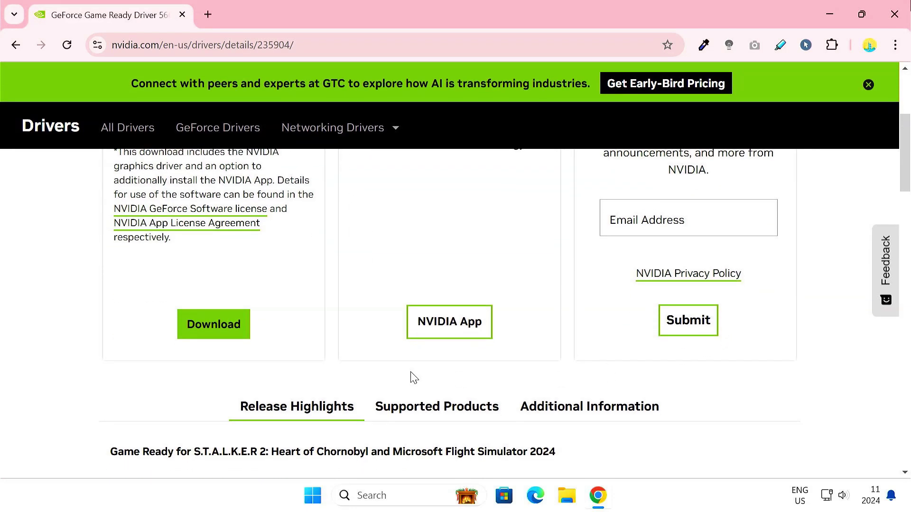
pyautogui.click(219, 335)
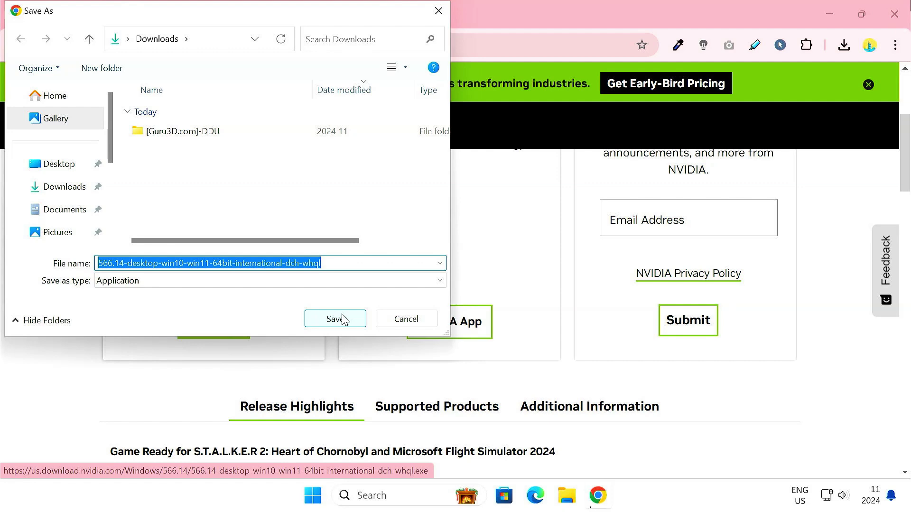
pyautogui.click(341, 318)
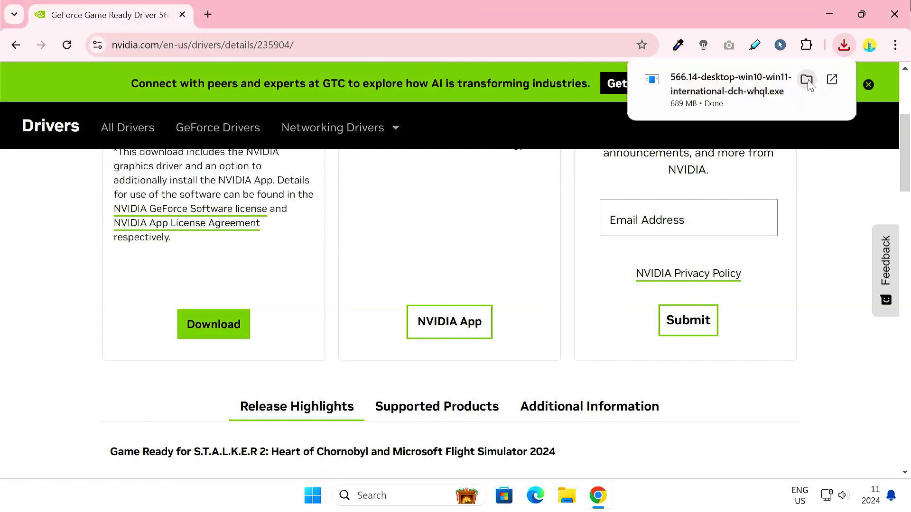
pyautogui.click(805, 79)
# Close Chrome and run the downloaded driver installer, extracting to the default folder
pyautogui.click(894, 9)
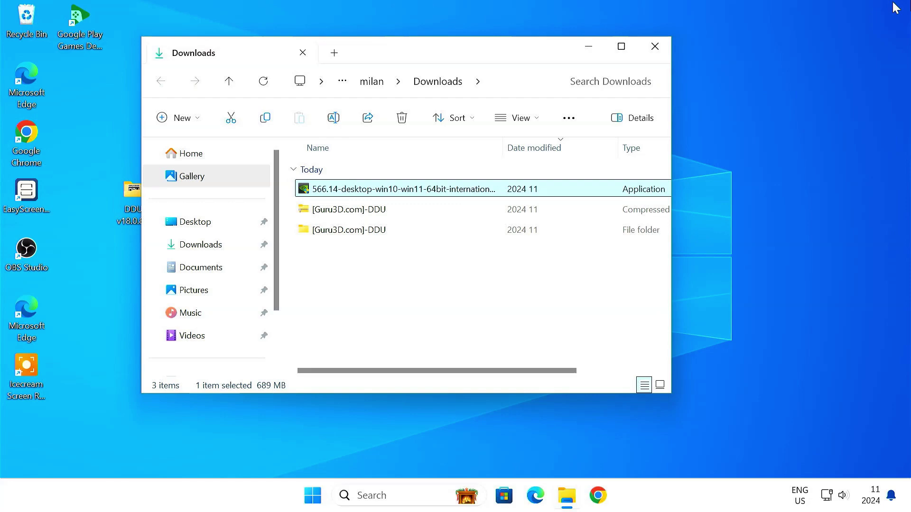
pyautogui.doubleClick(393, 191)
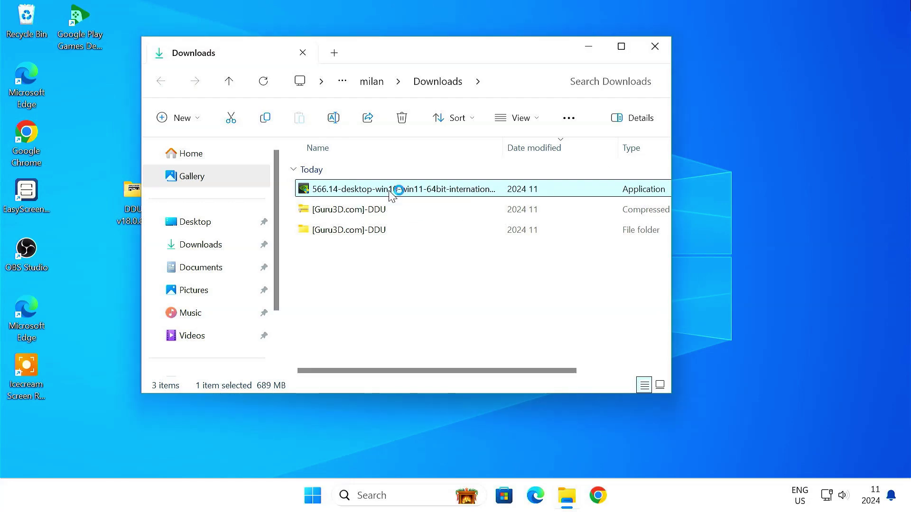
pyautogui.click(402, 368)
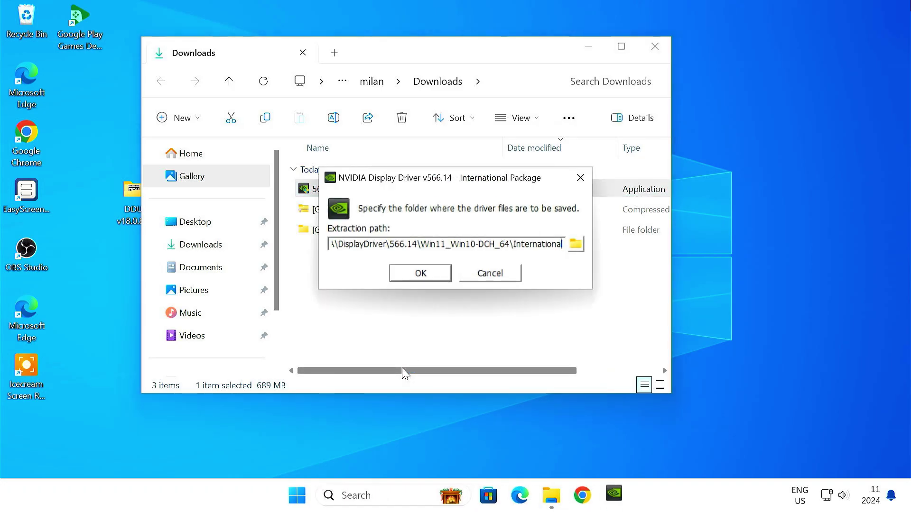
pyautogui.click(432, 278)
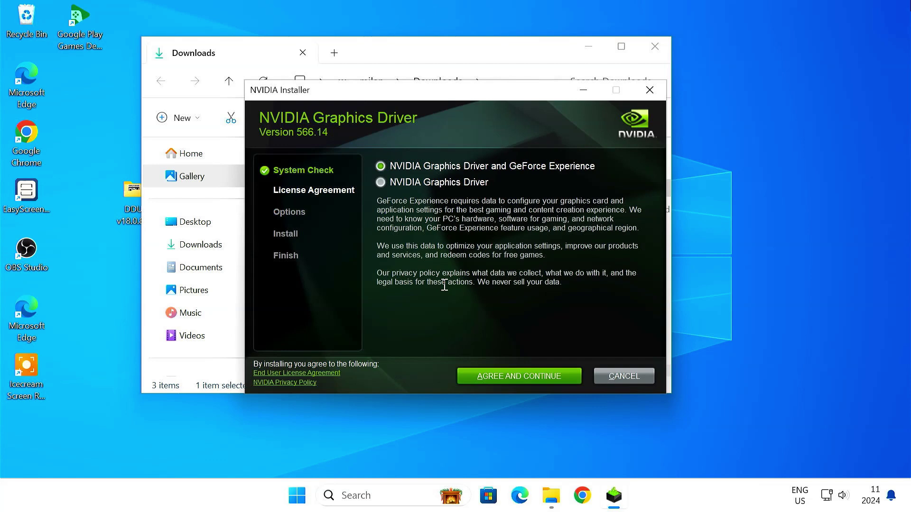
# Accept the license and install Graphics Driver 566.14 with the Express option
pyautogui.click(648, 47)
pyautogui.click(510, 379)
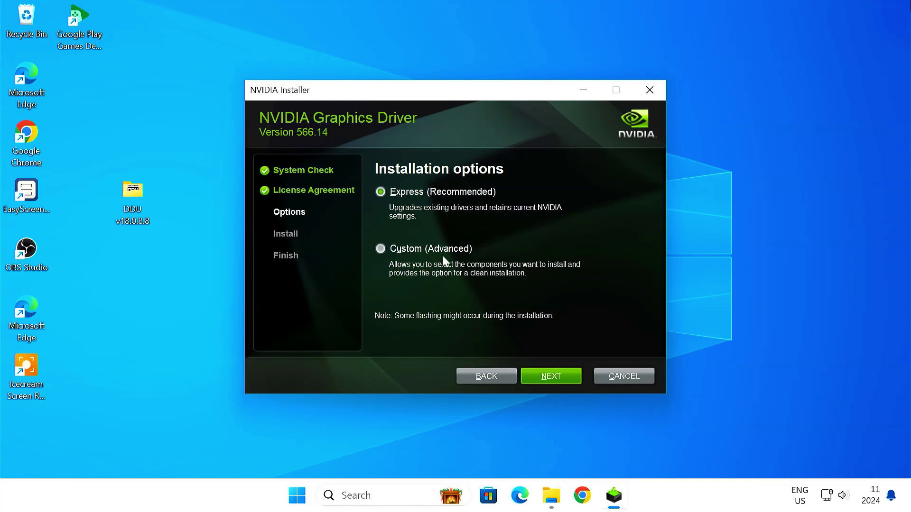
pyautogui.click(558, 376)
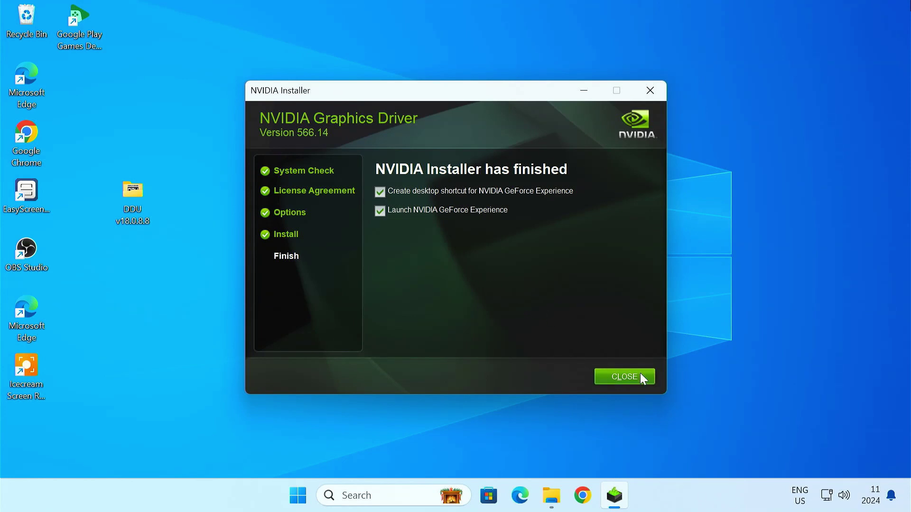
# Close the finished installer and launch NVIDIA Control Panel by searching for 'nvidia'
pyautogui.click(640, 374)
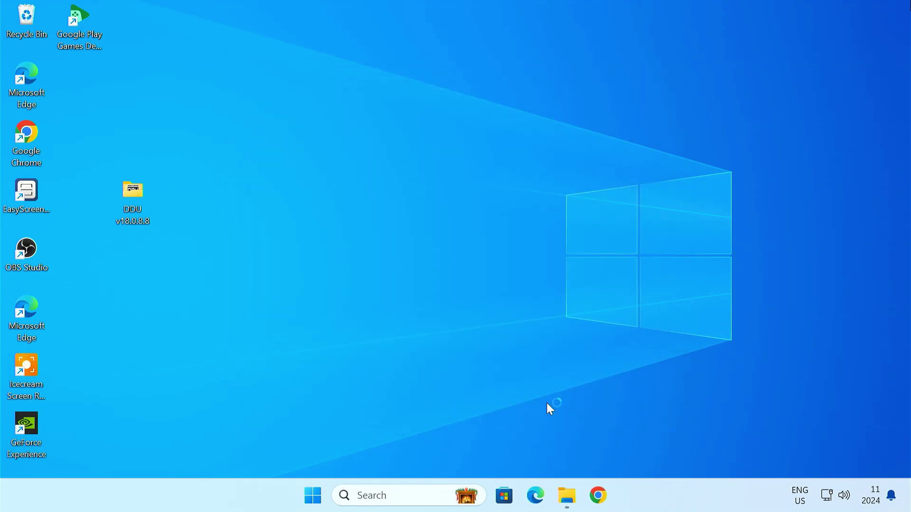
pyautogui.click(413, 494)
pyautogui.write('nv')
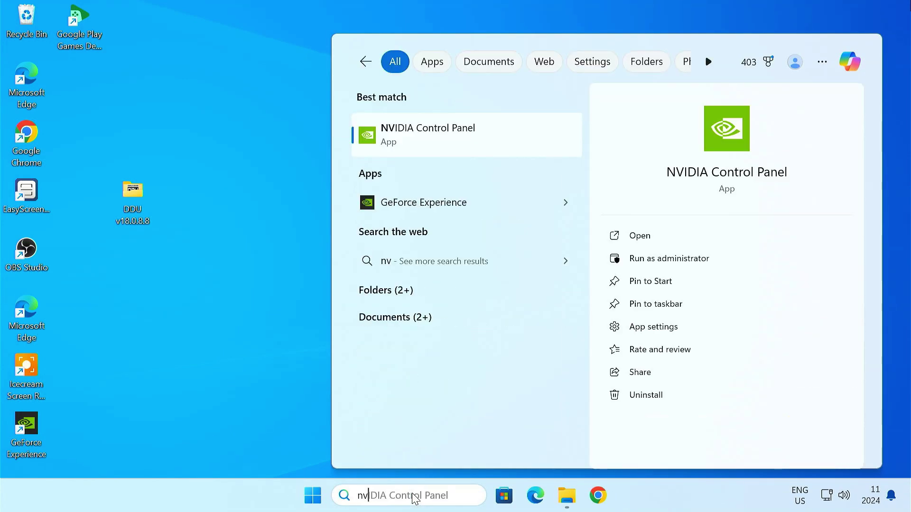
pyautogui.write('idia')
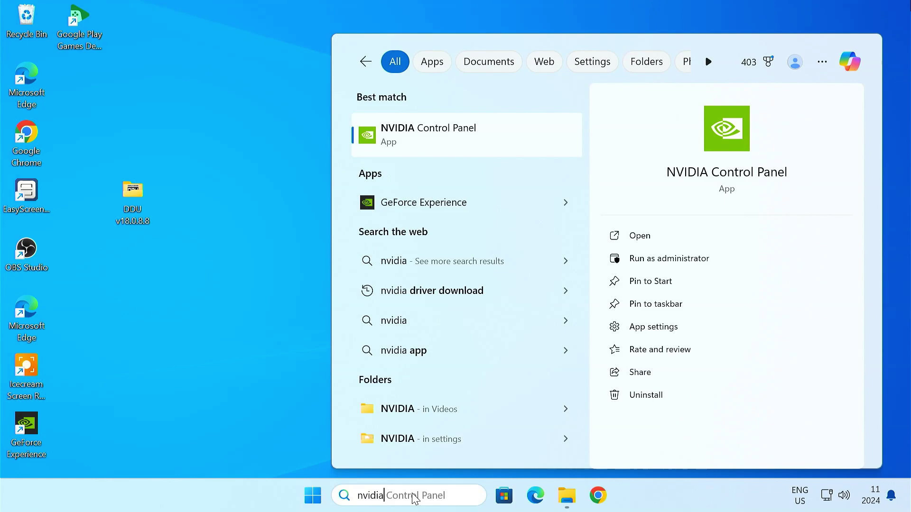
pyautogui.click(485, 139)
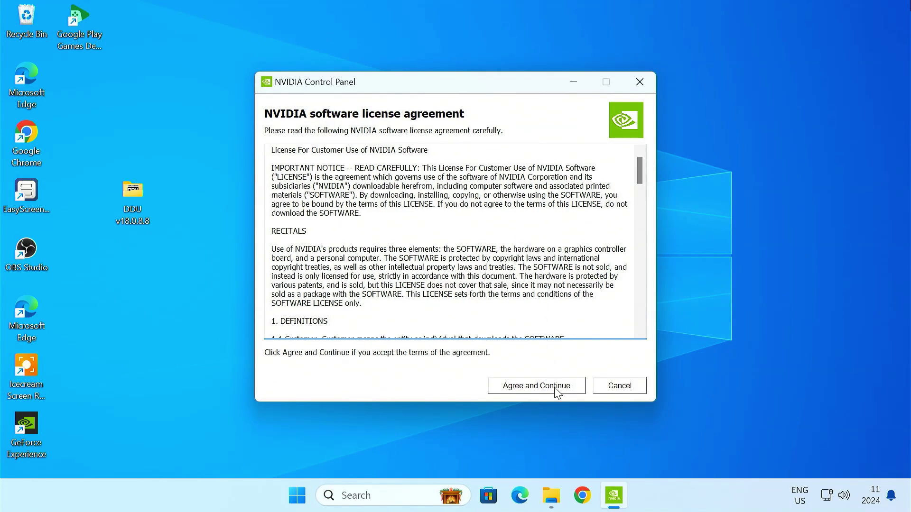